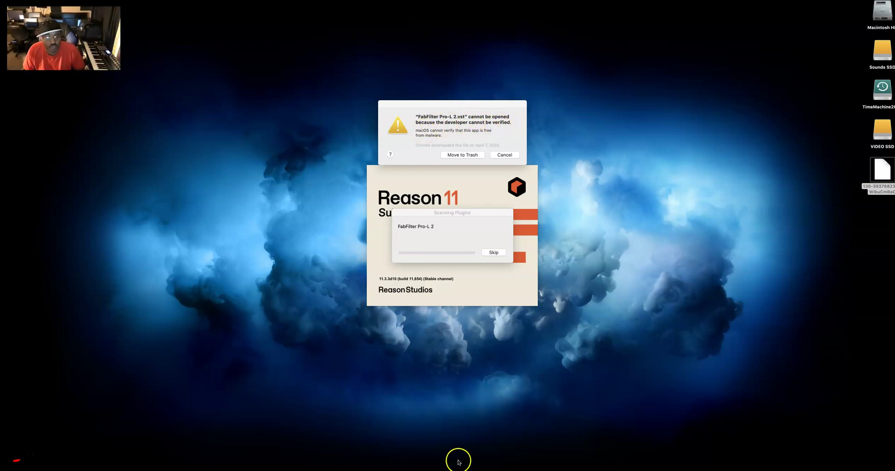
# Open the Security & Privacy settings in System Preferences.
pyautogui.click(415, 468)
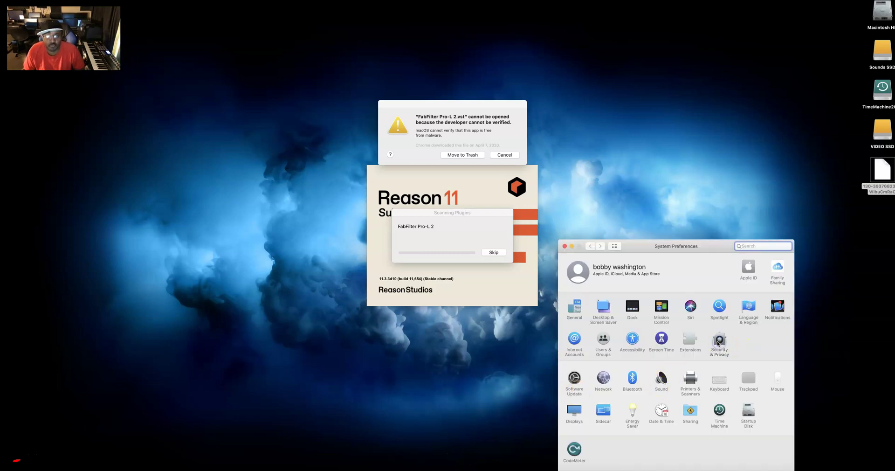
pyautogui.click(718, 343)
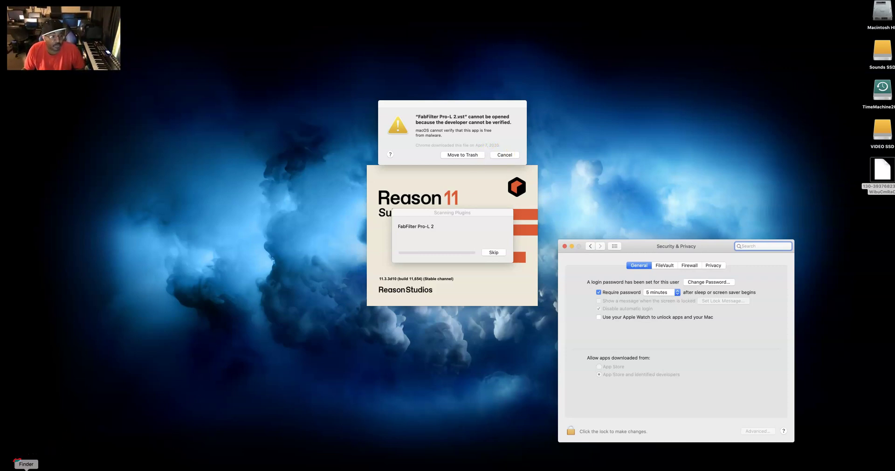
# Switch to Finder and browse Macintosh HD to the Library/Audio/Plug-Ins/VST folder, keeping the window clear of the plug-in warning.
pyautogui.click(27, 467)
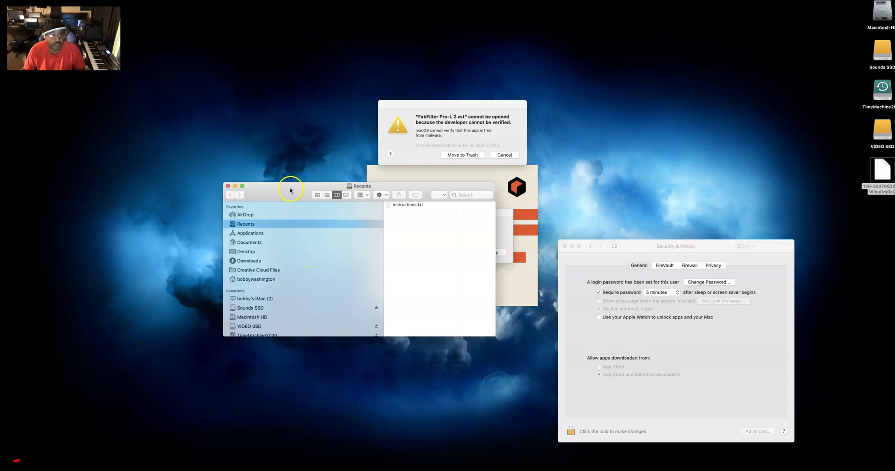
pyautogui.moveTo(291, 191); pyautogui.dragTo(175, 205)
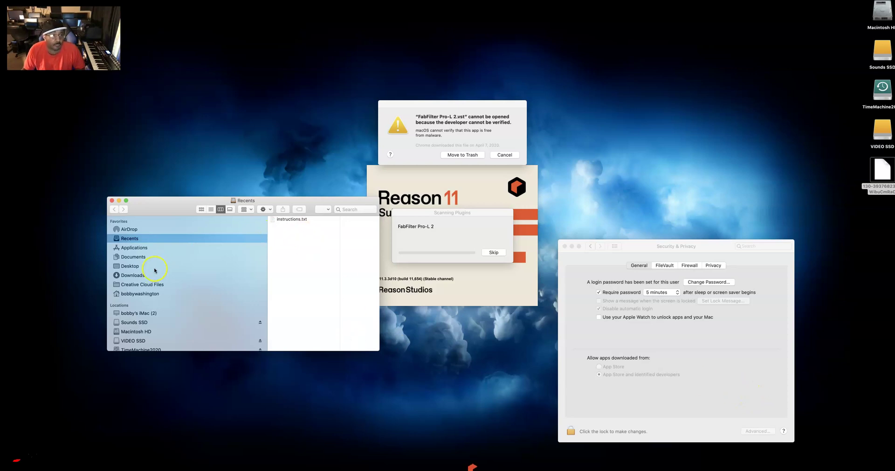
pyautogui.click(138, 313)
pyautogui.click(291, 219)
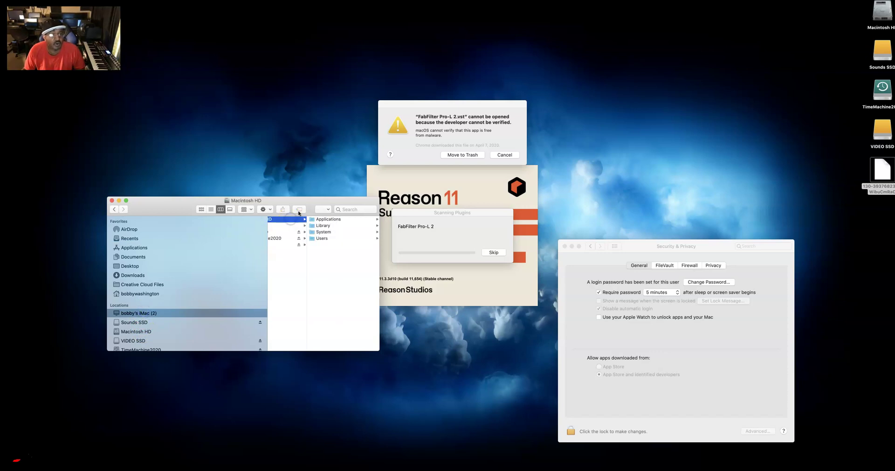
pyautogui.moveTo(292, 201); pyautogui.dragTo(240, 205)
pyautogui.click(269, 229)
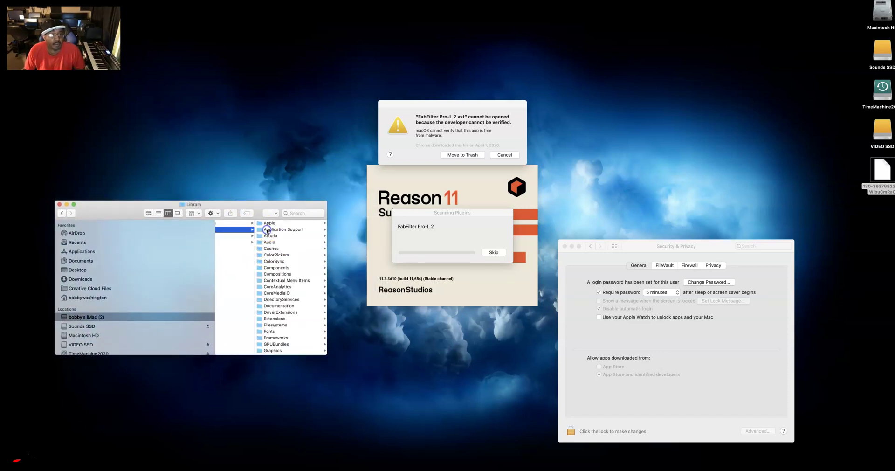
pyautogui.click(276, 242)
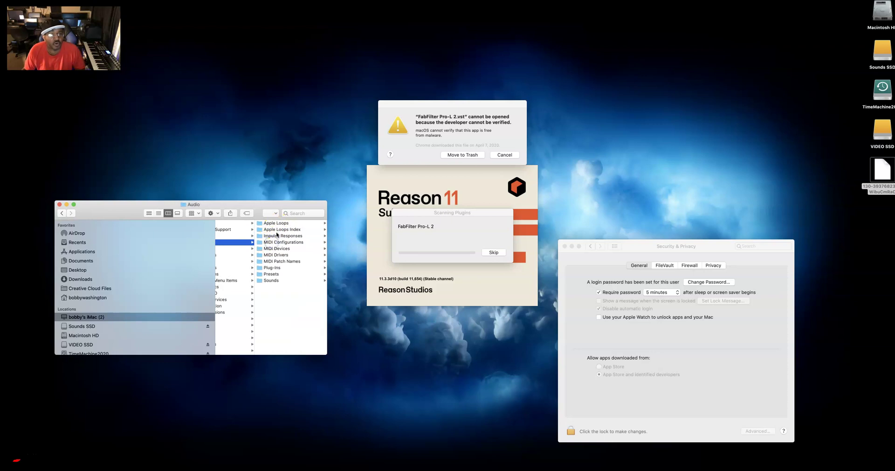
pyautogui.click(273, 267)
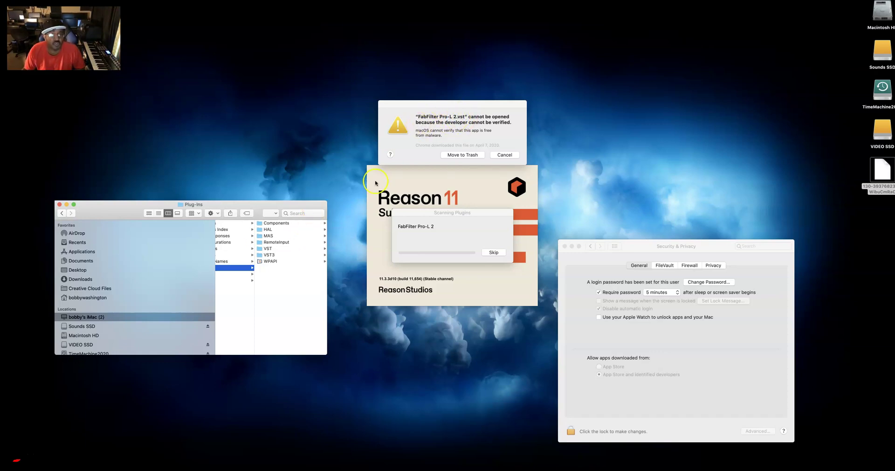
pyautogui.click(270, 250)
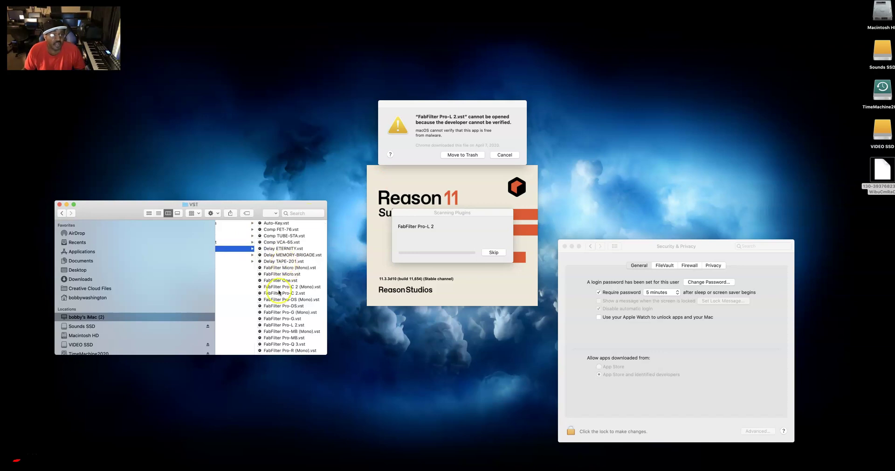
# Open FabFilter Pro-L 2.vst with the Photos application, accept the unverified developer override, and move the import window aside.
pyautogui.click(283, 325)
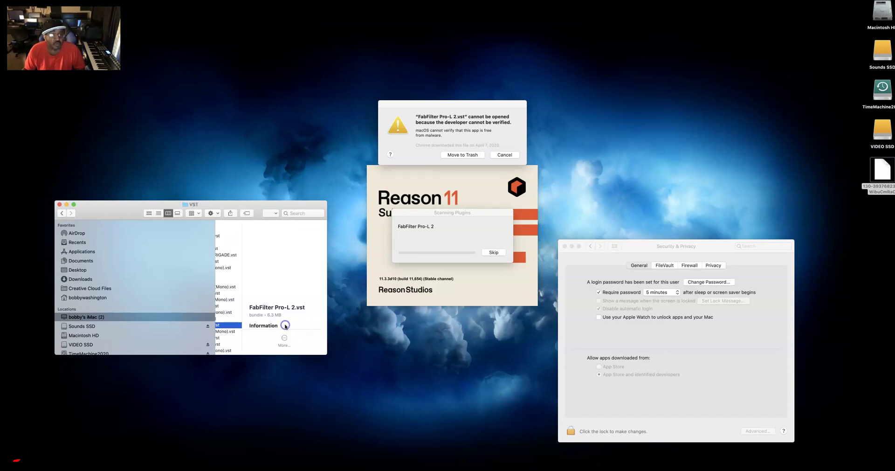
pyautogui.hscroll(-3, 255, 322)
pyautogui.rightClick(258, 327)
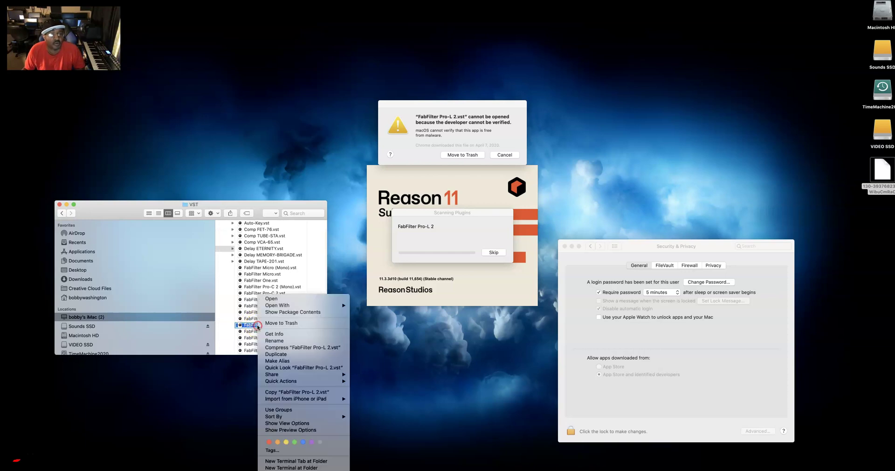
pyautogui.click(277, 305)
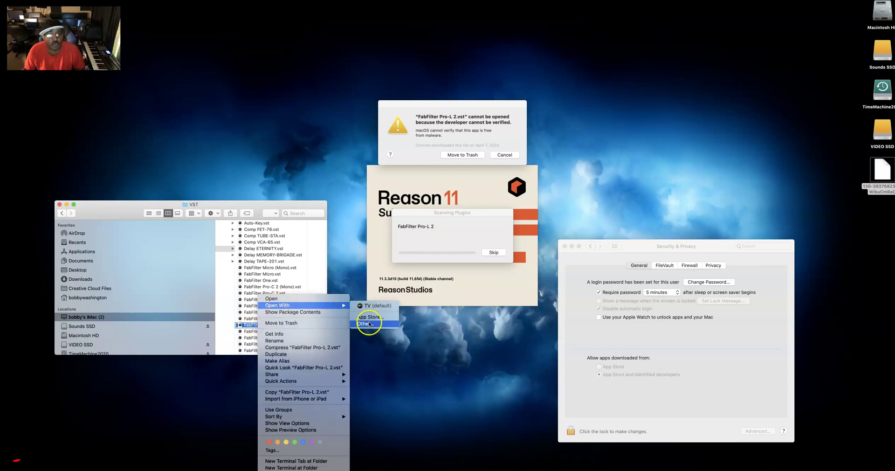
pyautogui.click(366, 323)
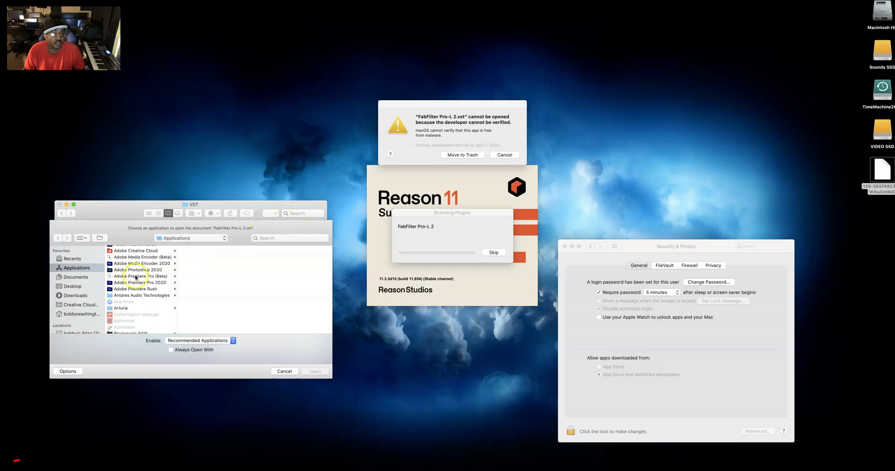
pyautogui.scroll(-5, 136, 278)
pyautogui.scroll(-10, 137, 277)
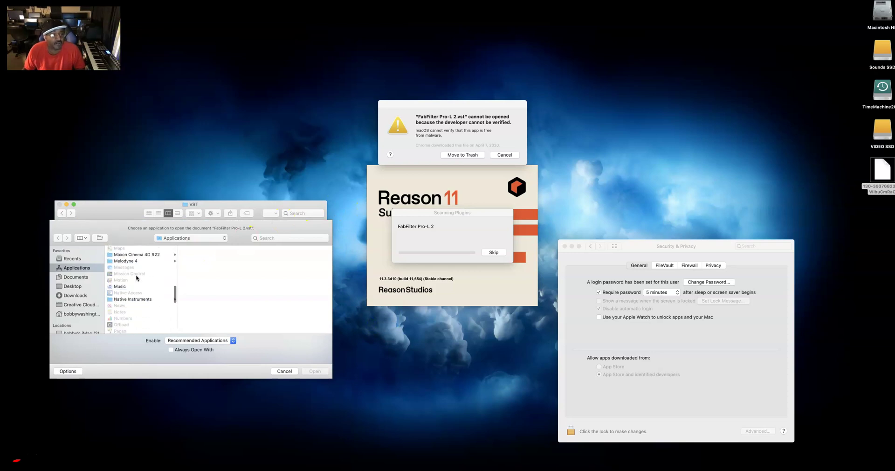
pyautogui.click(124, 283)
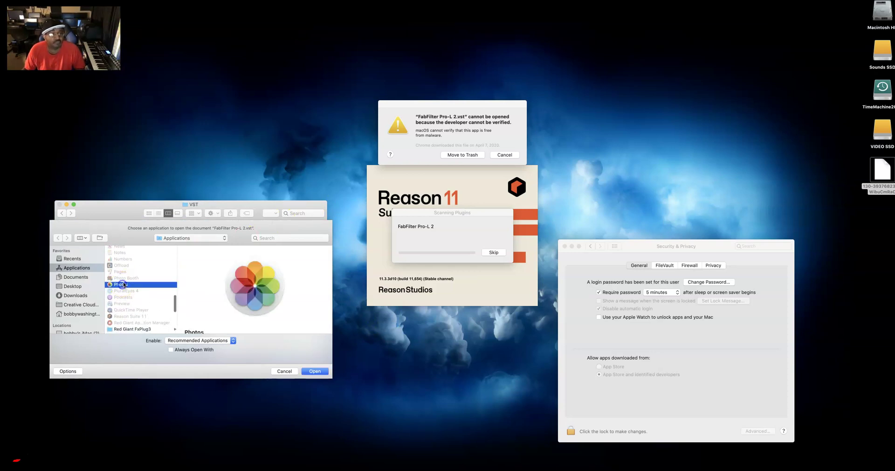
pyautogui.click(172, 350)
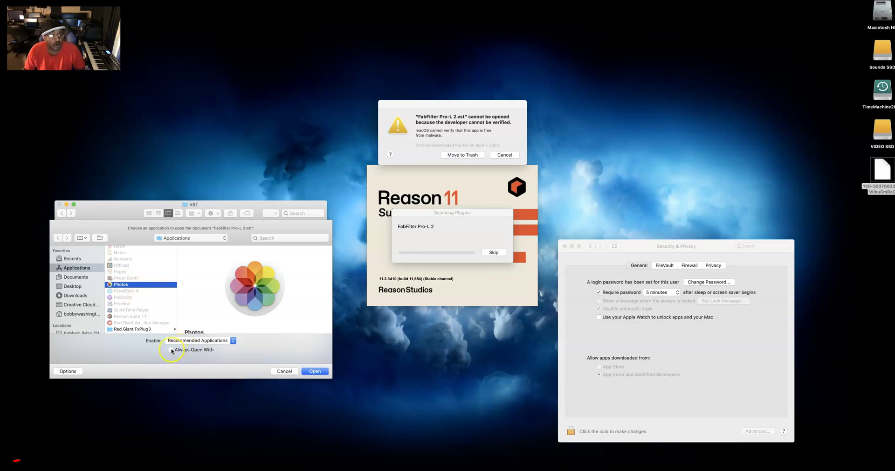
pyautogui.click(315, 371)
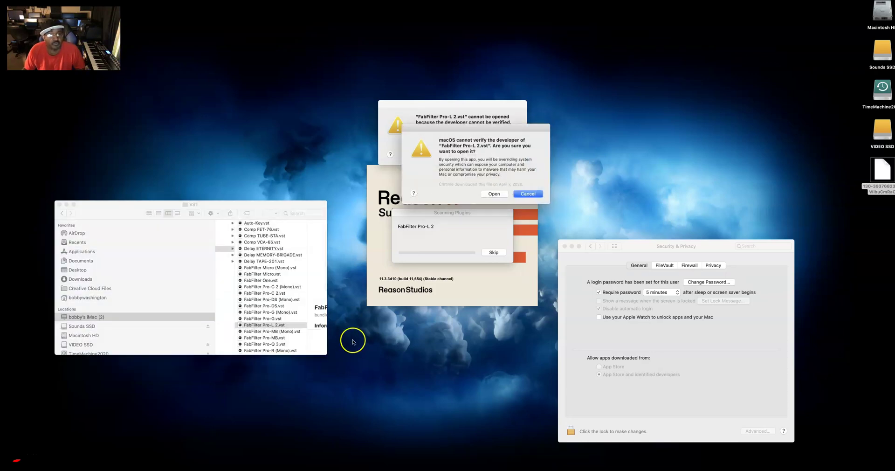
pyautogui.click(494, 194)
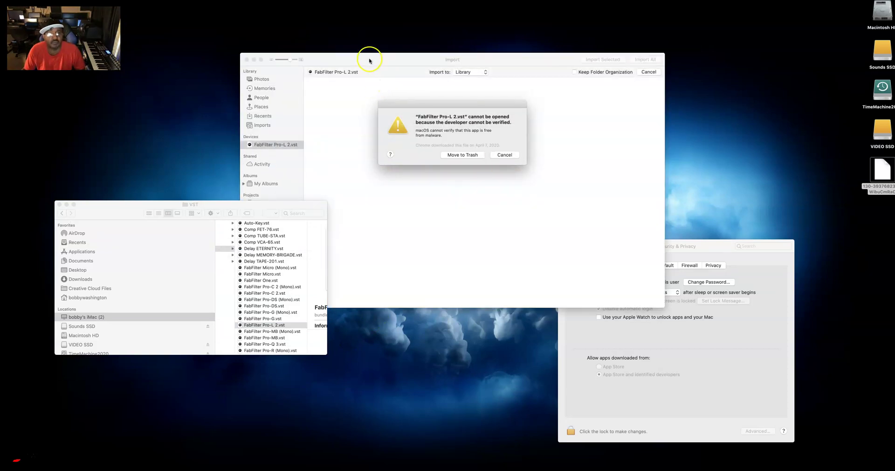
pyautogui.moveTo(370, 59); pyautogui.dragTo(666, 41)
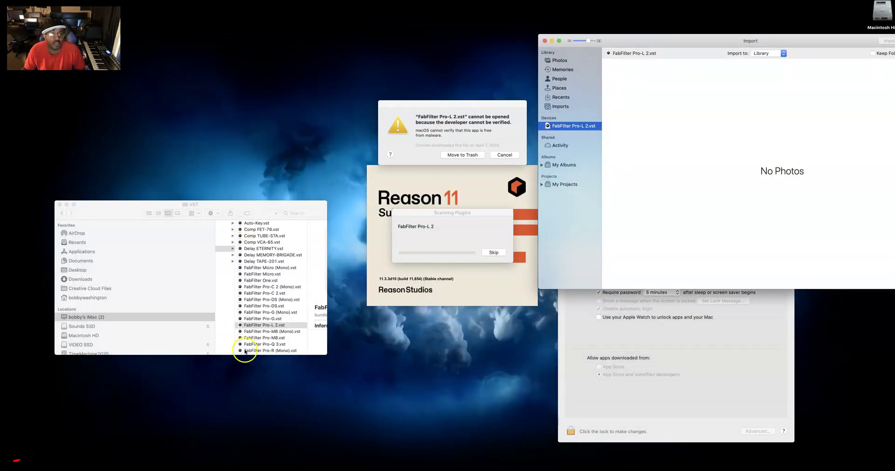
pyautogui.rightClick(256, 327)
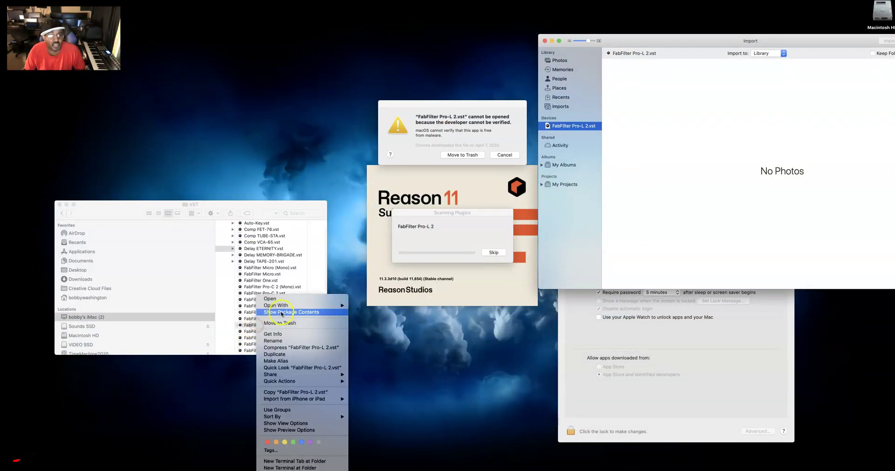
pyautogui.moveTo(334, 305)
pyautogui.click(368, 307)
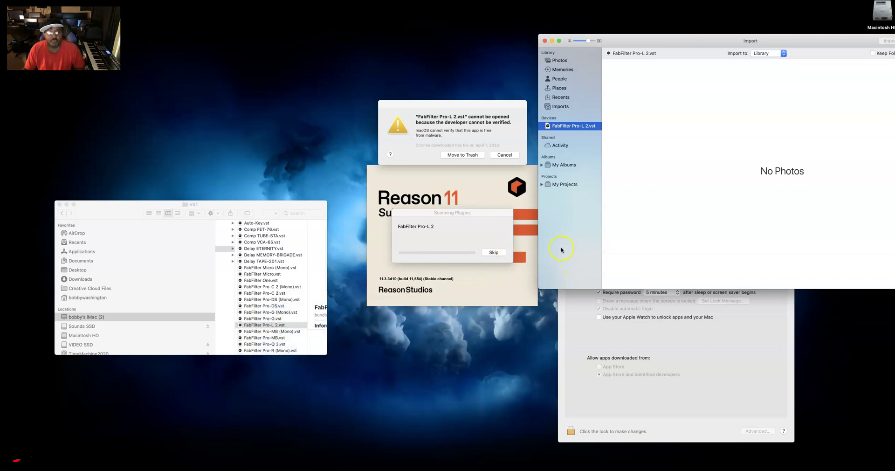
# Uncover Security & Privacy, dismiss the FabFilter Pro-L 2.vst warning without trashing the file, and allow the blocked plug-in to open anyway.
pyautogui.moveTo(682, 40); pyautogui.dragTo(154, 164)
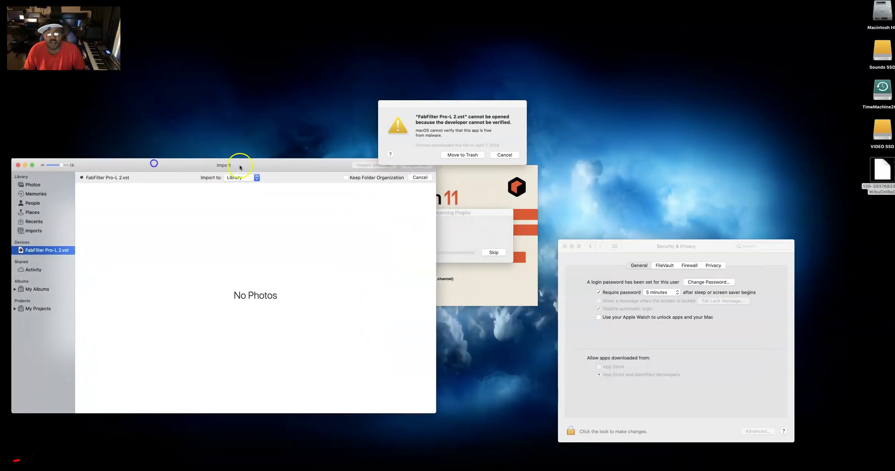
pyautogui.click(504, 155)
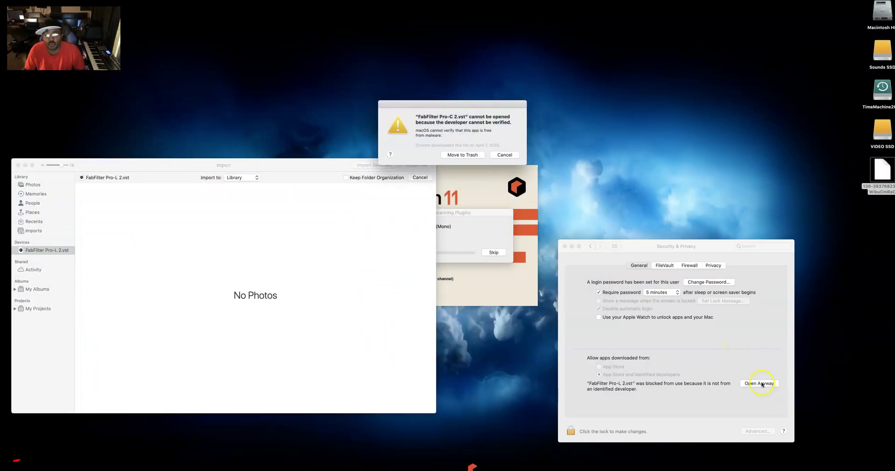
pyautogui.click(760, 384)
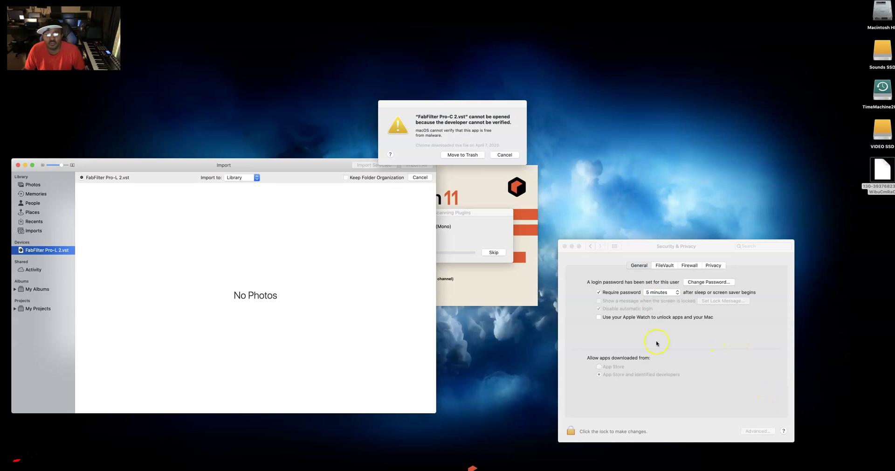
# Uncover the VST folder in Finder and open FabFilter Pro-C 2.vst with the Photos application.
pyautogui.moveTo(265, 176); pyautogui.dragTo(722, 127)
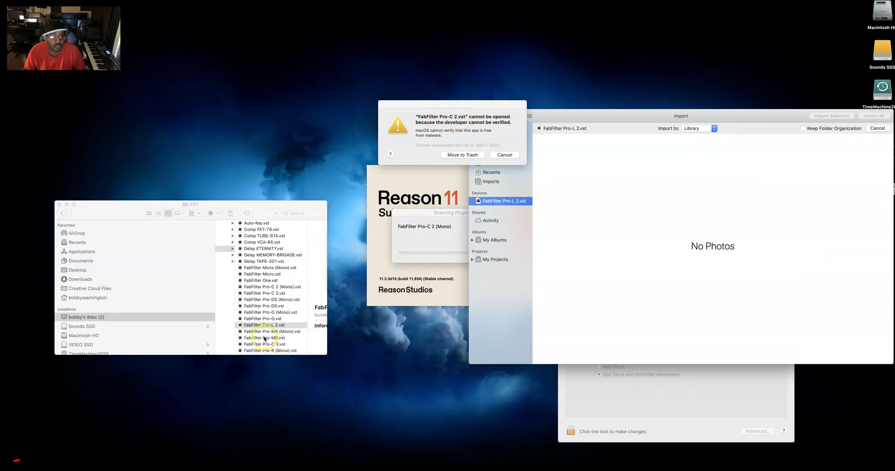
pyautogui.click(264, 294)
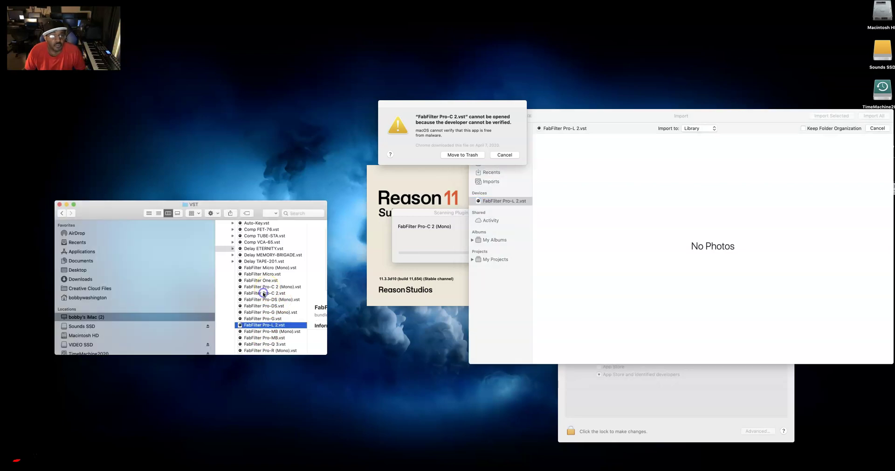
pyautogui.click(263, 294)
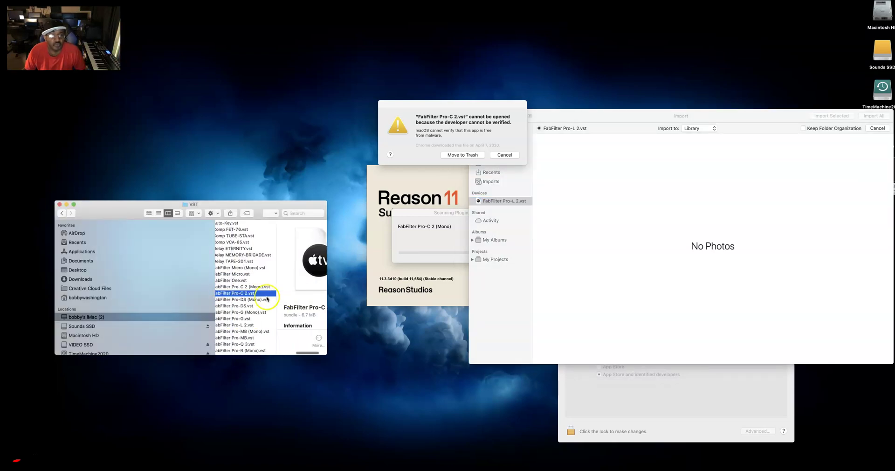
pyautogui.rightClick(257, 295)
pyautogui.moveTo(322, 303)
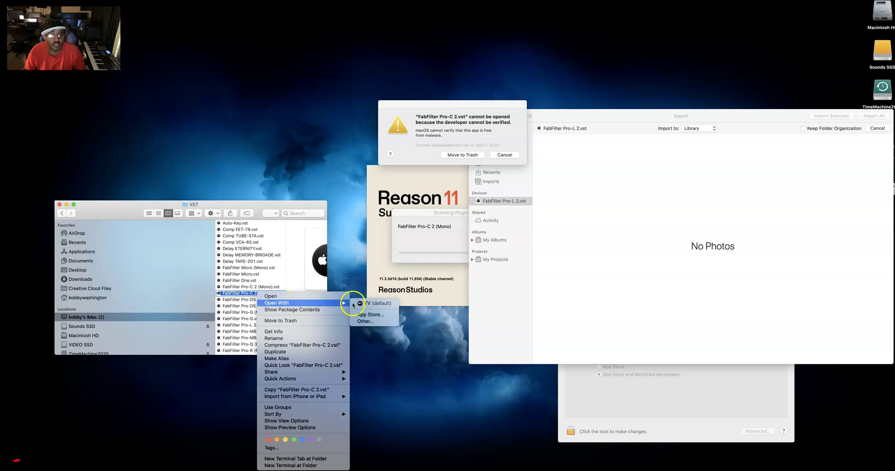
pyautogui.click(368, 321)
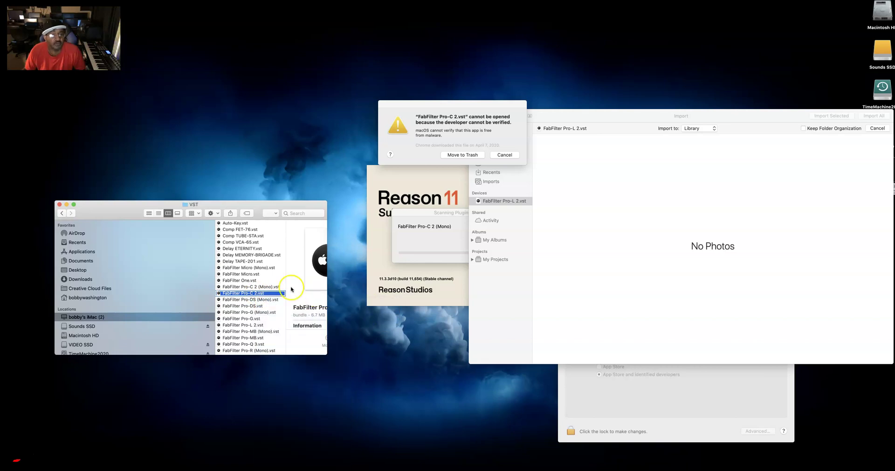
pyautogui.scroll(-10, 146, 289)
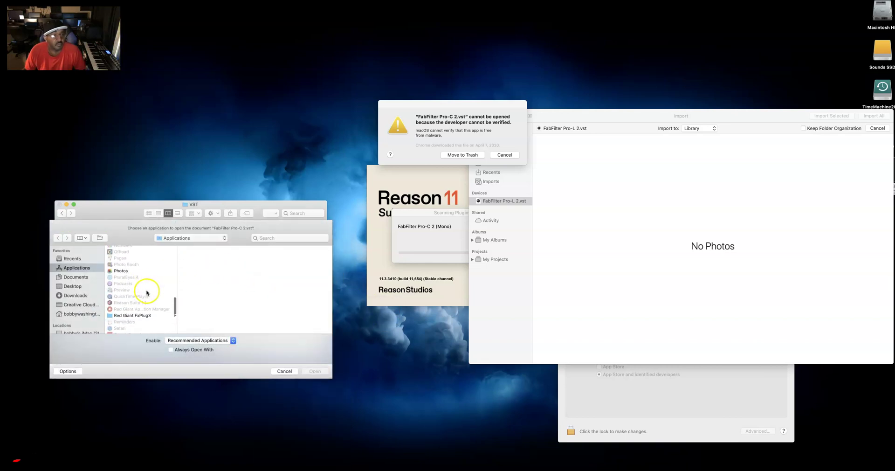
pyautogui.doubleClick(124, 269)
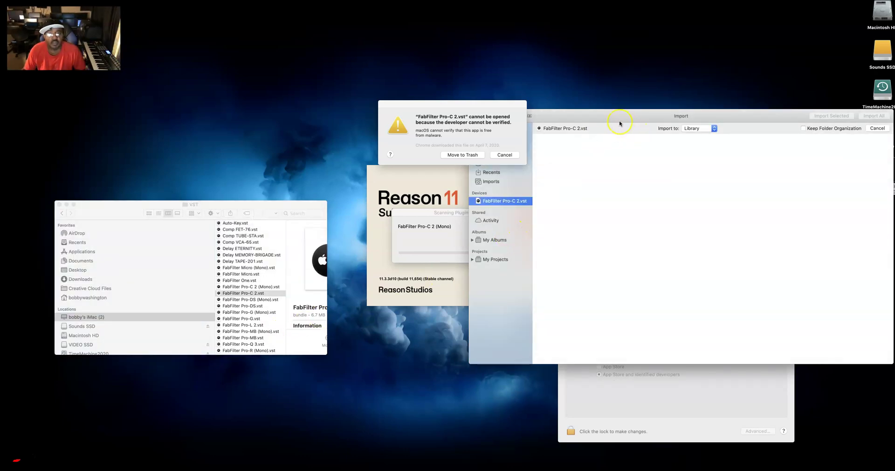
# Uncover Security & Privacy, dismiss the FabFilter Pro-C 2.vst warning without trashing the file, and allow the blocked plug-in to open anyway.
pyautogui.moveTo(609, 117); pyautogui.dragTo(211, 140)
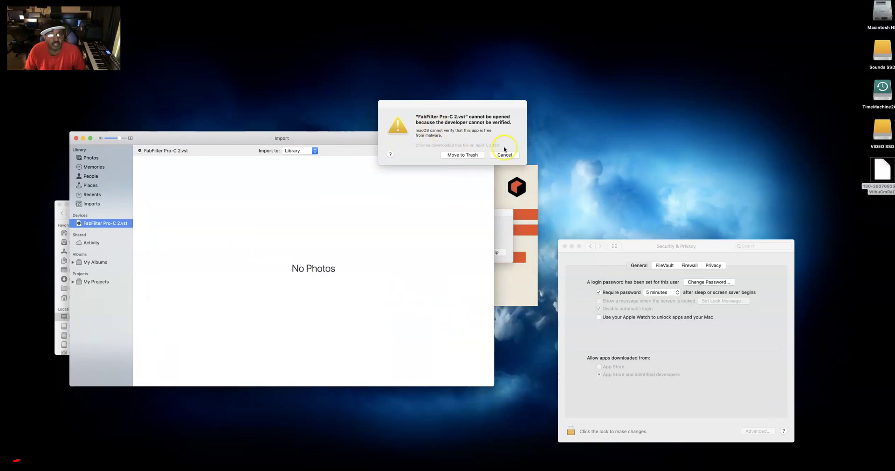
pyautogui.click(504, 154)
pyautogui.click(770, 384)
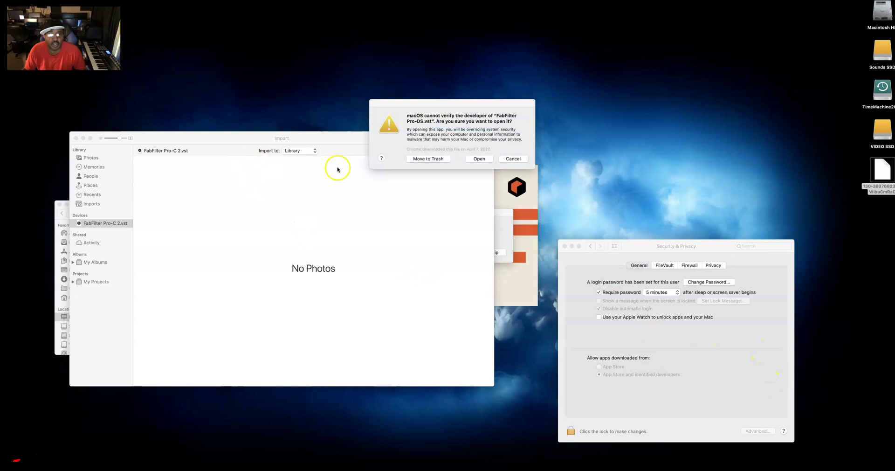
# Confirm opening the unverified FabFilter Pro-DS.vst and move the Photos import window off the Finder window.
pyautogui.click(479, 158)
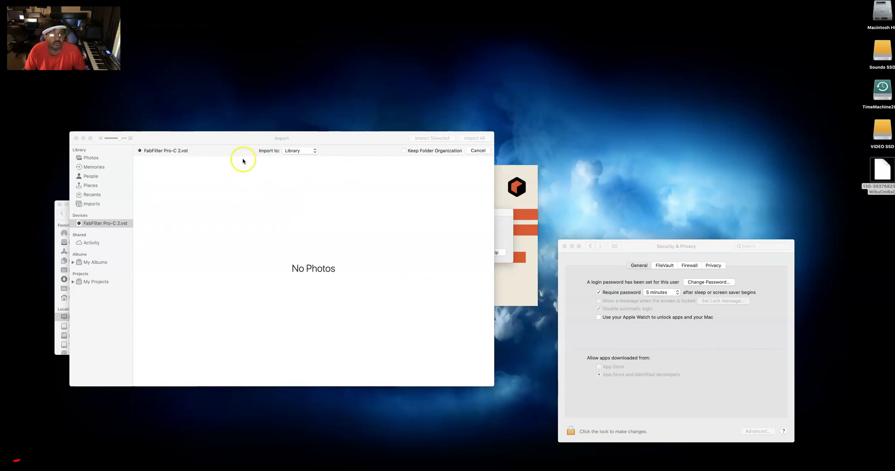
pyautogui.moveTo(170, 138); pyautogui.dragTo(689, 69)
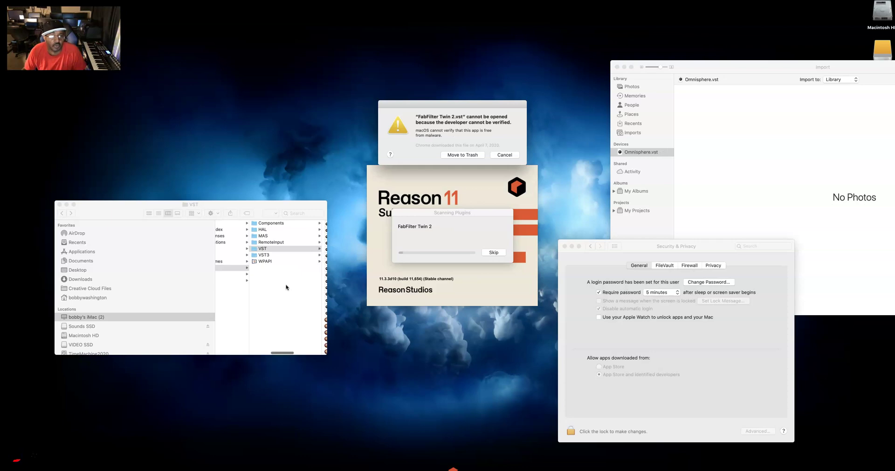
# Find FabFilter Twin 2.vst in the VST folder in Finder and open it with the Photos application.
pyautogui.scroll(10, 285, 287)
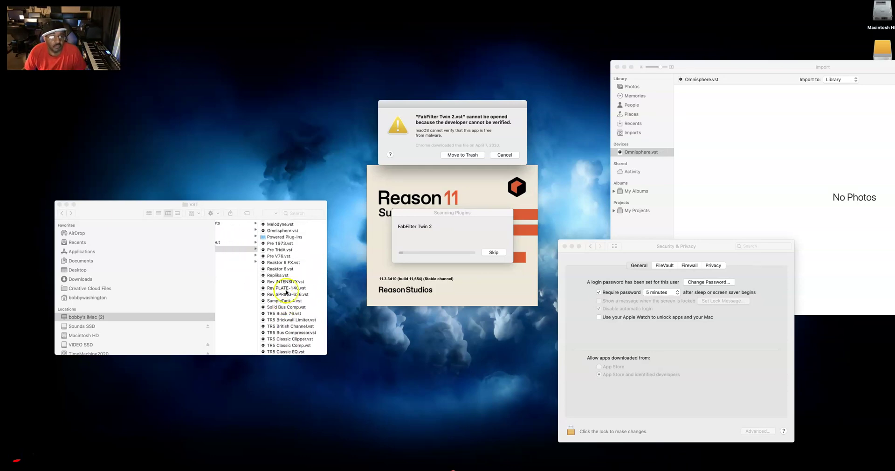
pyautogui.scroll(3, 287, 292)
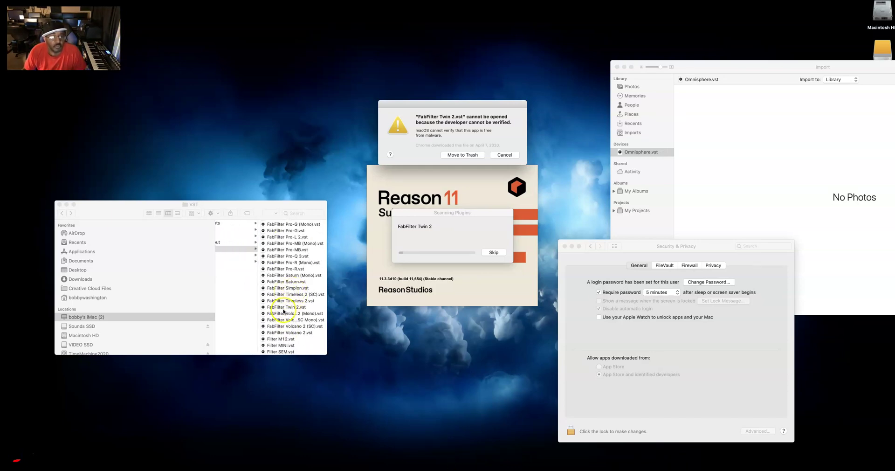
pyautogui.click(285, 307)
pyautogui.click(284, 307)
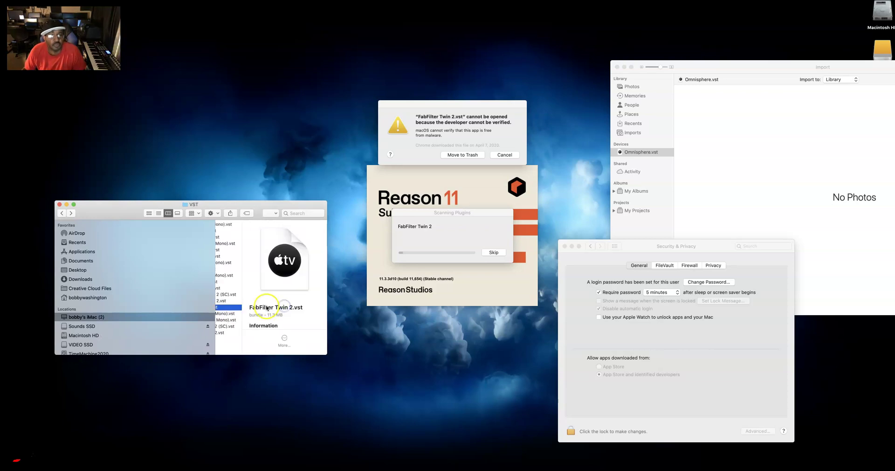
pyautogui.rightClick(253, 306)
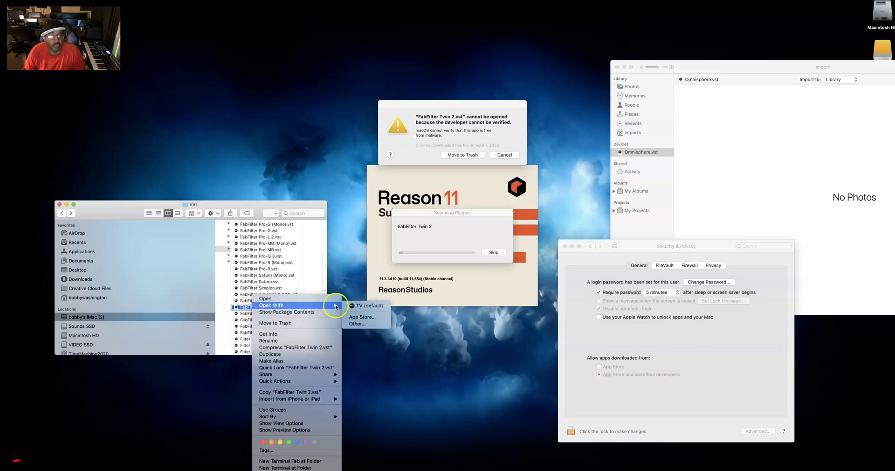
pyautogui.click(357, 324)
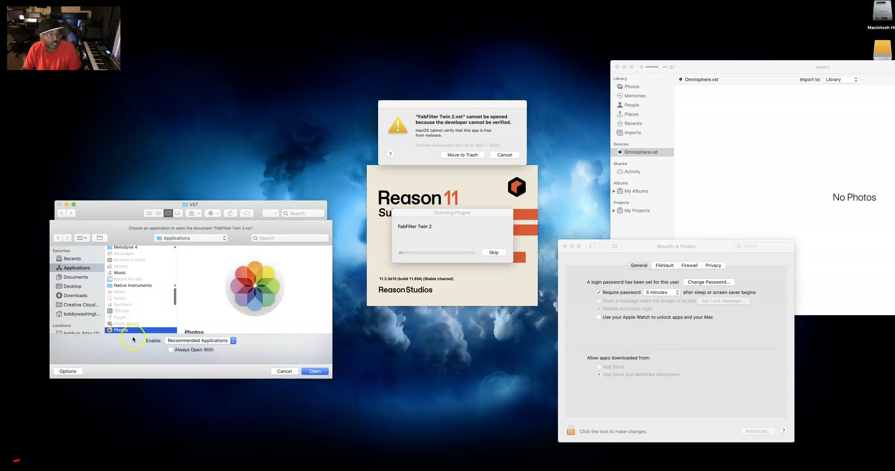
pyautogui.click(317, 372)
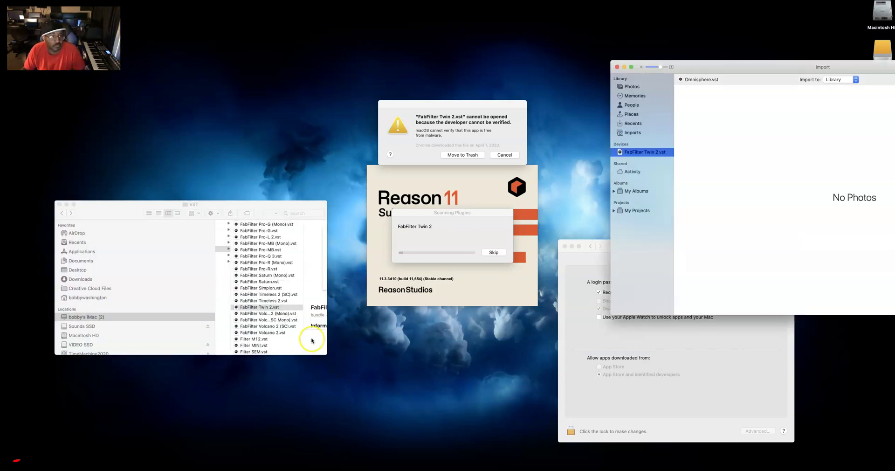
# Dismiss the FabFilter Twin 2.vst warning without trashing the file, then allow the blocked plug-in in Security & Privacy and confirm opening it.
pyautogui.moveTo(707, 66); pyautogui.dragTo(672, 58)
pyautogui.click(503, 156)
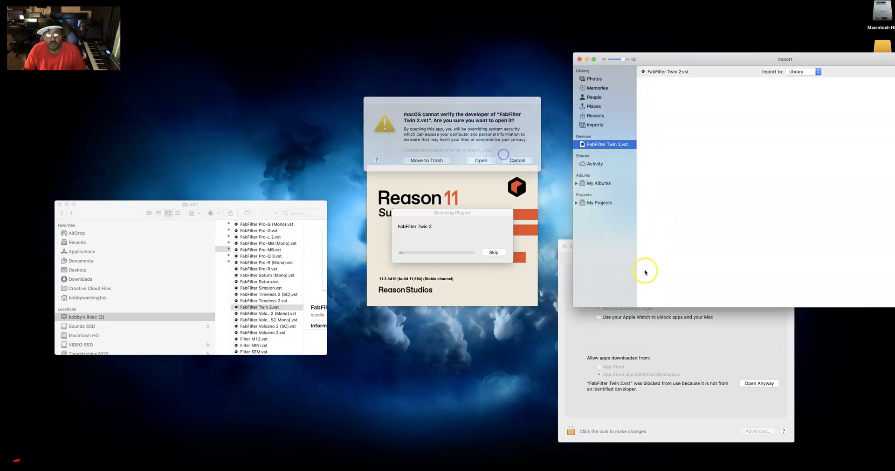
pyautogui.click(755, 385)
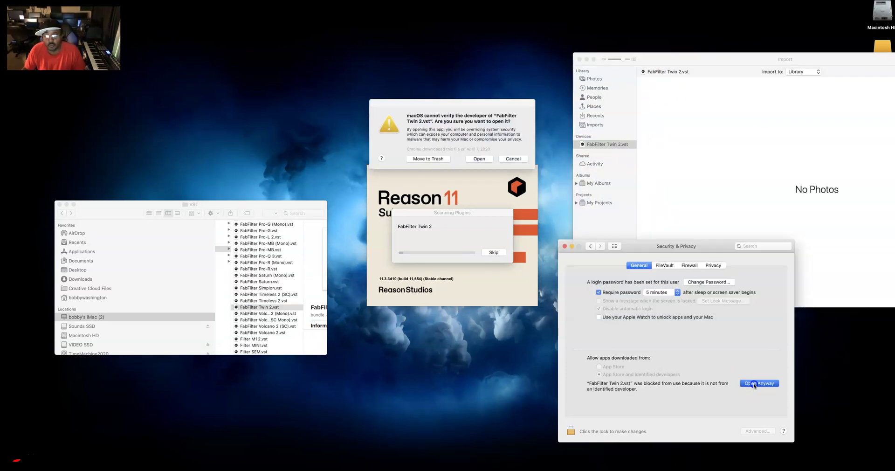
pyautogui.click(483, 159)
pyautogui.click(399, 252)
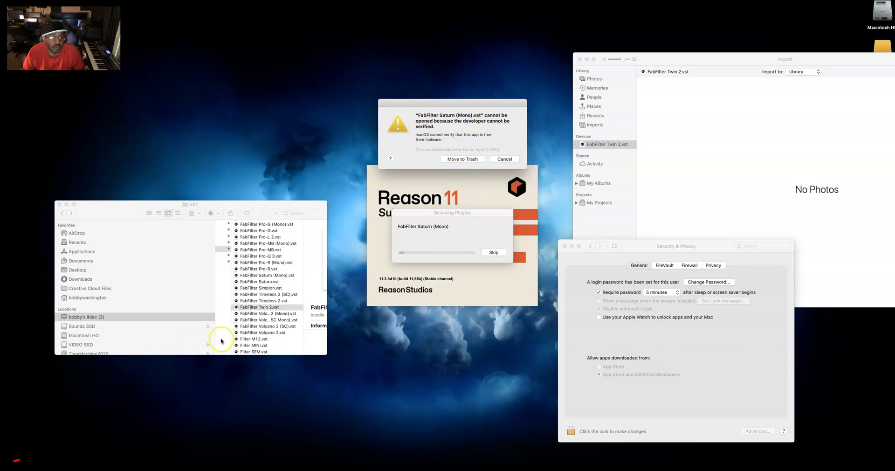
# Select FabFilter Saturn (Mono).vst in the VST folder in Finder and open it with the Photos application.
pyautogui.hscroll(3, 238, 331)
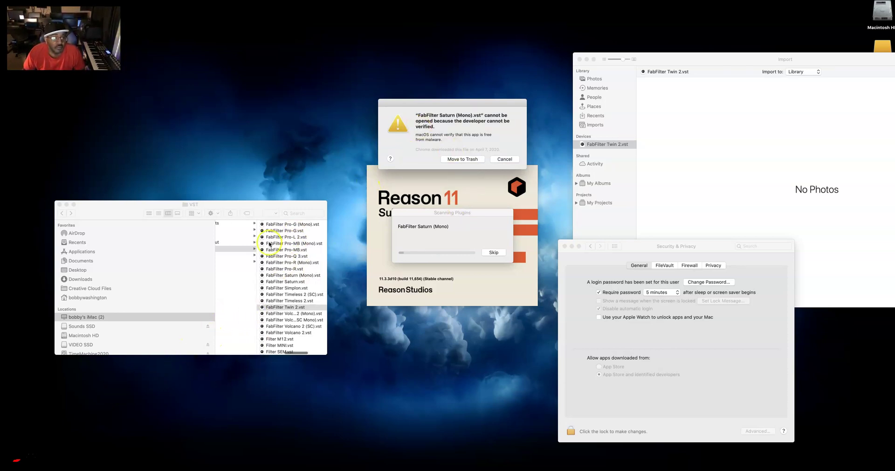
pyautogui.click(272, 276)
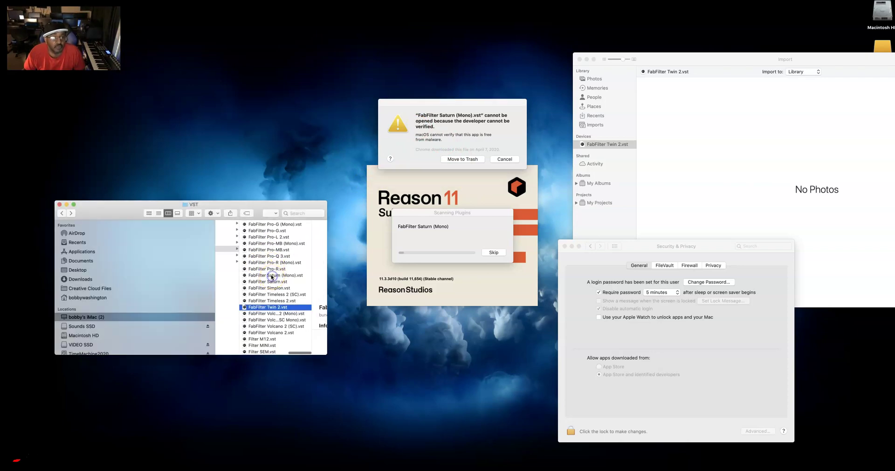
pyautogui.rightClick(230, 276)
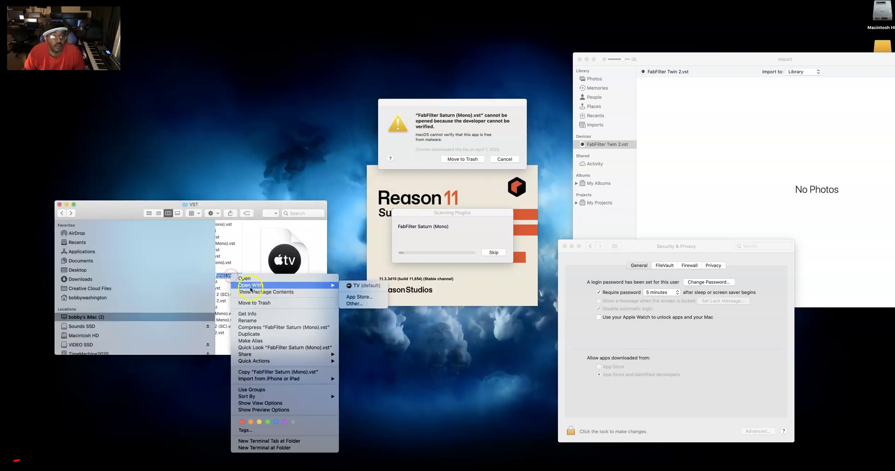
pyautogui.moveTo(328, 285)
pyautogui.click(354, 304)
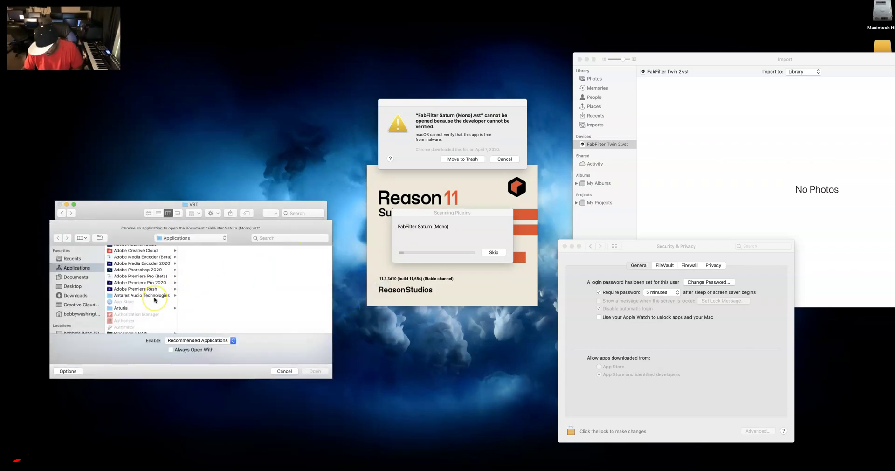
pyautogui.write('photos')
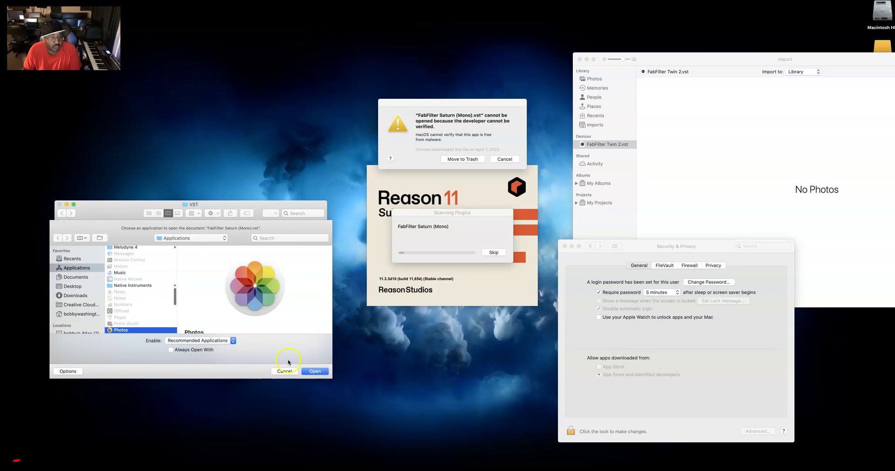
pyautogui.click(315, 371)
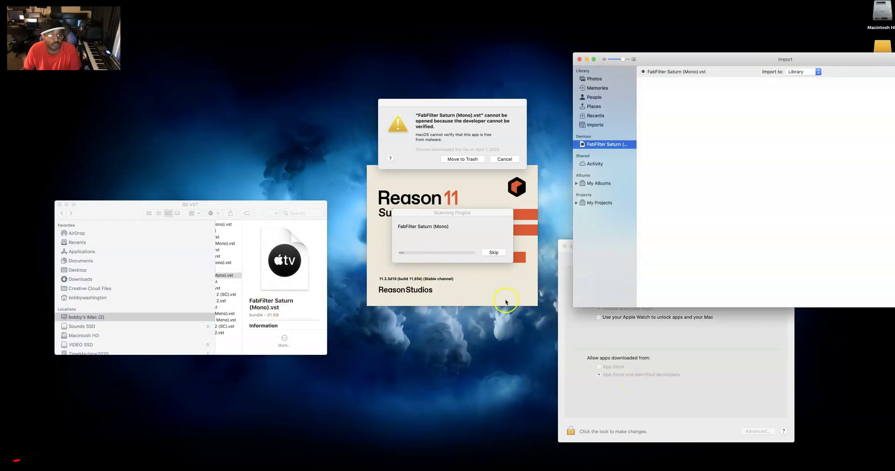
# Dismiss the FabFilter Saturn (Mono).vst warning without trashing the file, allow the blocked plug-in in Security & Privacy, and answer its developer verification prompt.
pyautogui.click(506, 159)
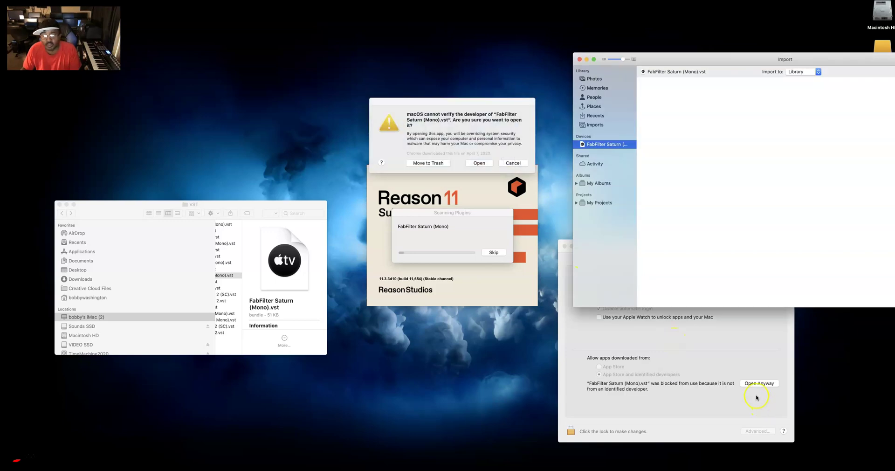
pyautogui.click(759, 383)
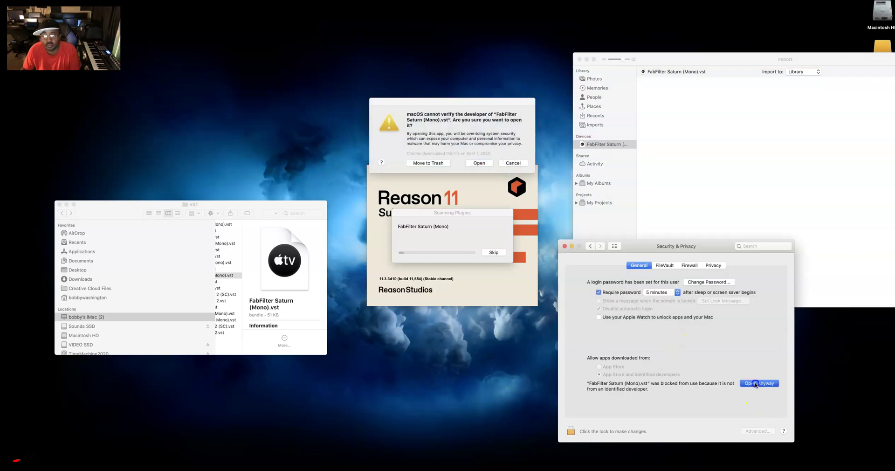
pyautogui.click(500, 164)
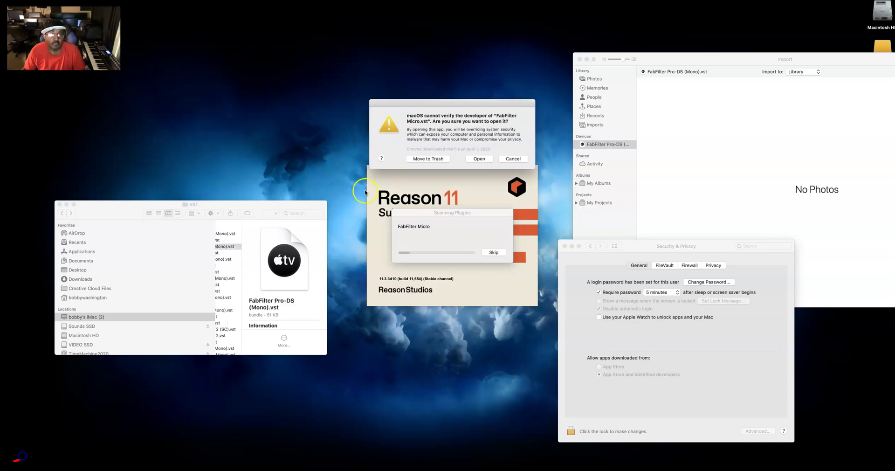
# Confirm opening the unverified FabFilter Micro.vst and shift the Scanning Plugins window slightly upward.
pyautogui.click(477, 159)
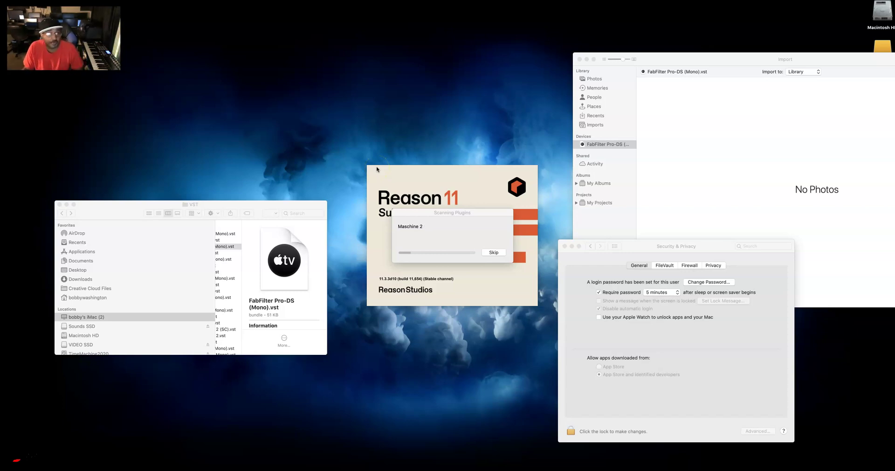
pyautogui.click(463, 216)
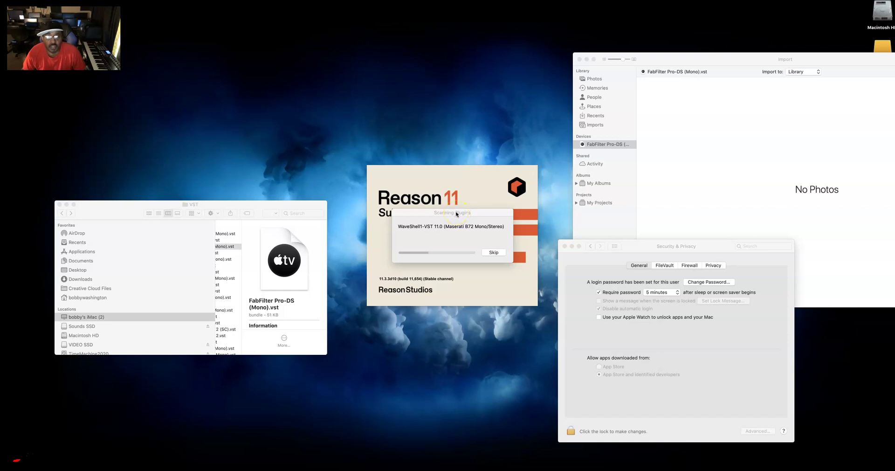
pyautogui.moveTo(456, 213); pyautogui.dragTo(459, 205)
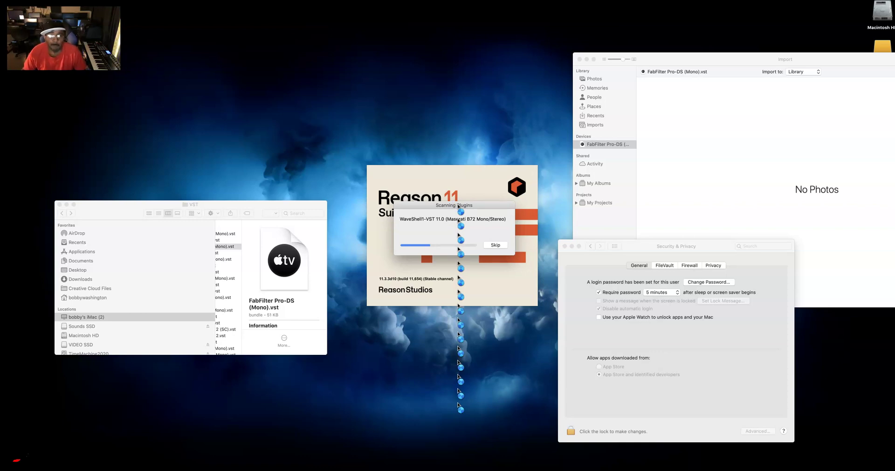
pyautogui.click(455, 208)
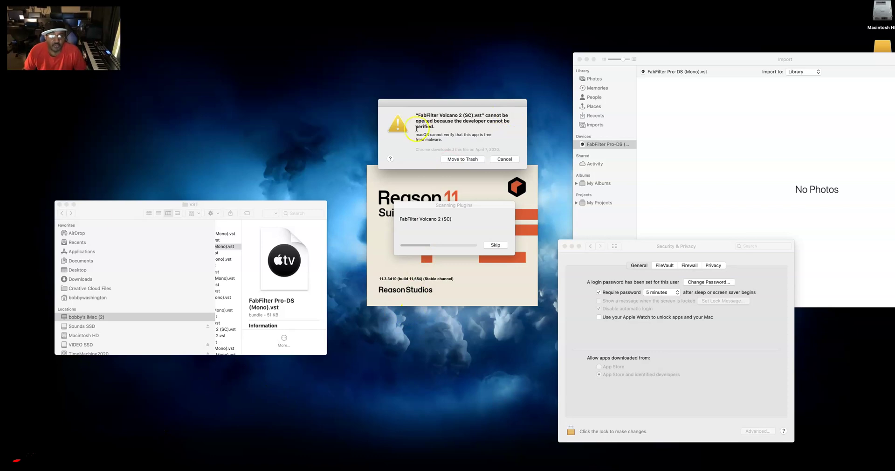
# Find FabFilter Volcano 2 (SC).vst in the VST folder in Finder and open it with the Photos application.
pyautogui.hscroll(-5, 230, 289)
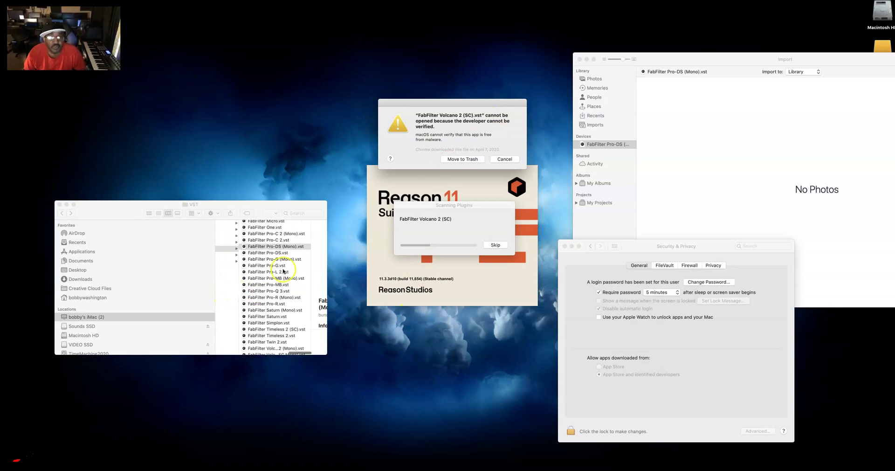
pyautogui.scroll(-3, 268, 316)
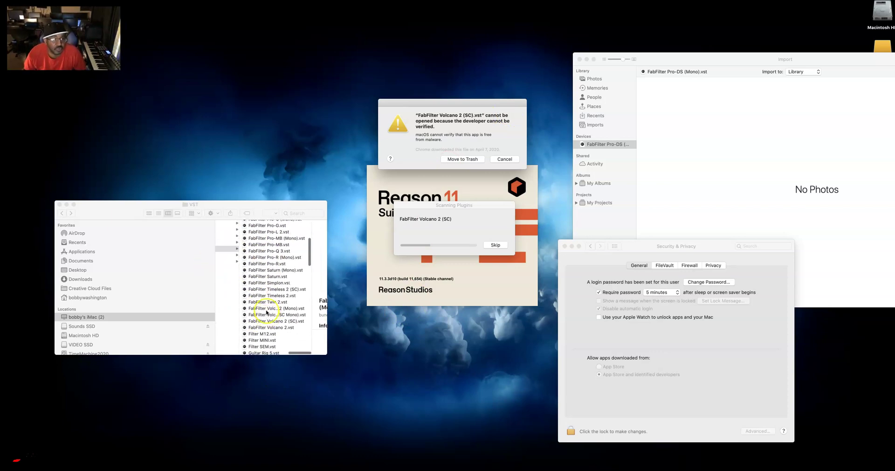
pyautogui.click(266, 310)
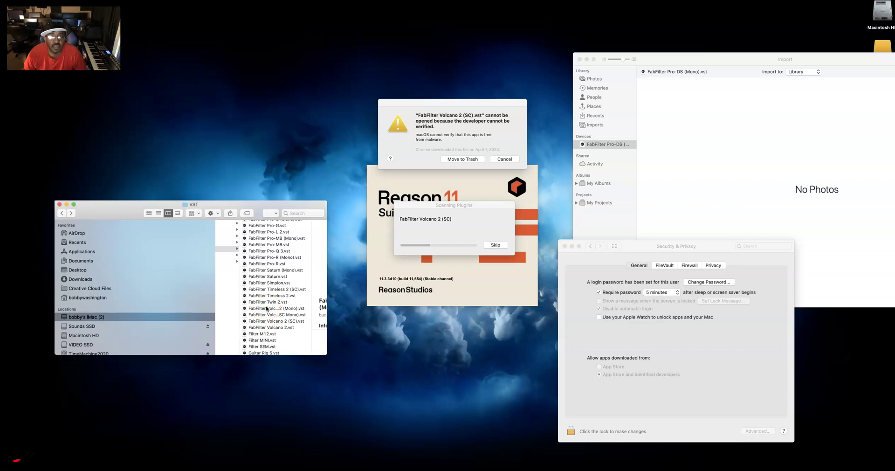
pyautogui.click(267, 314)
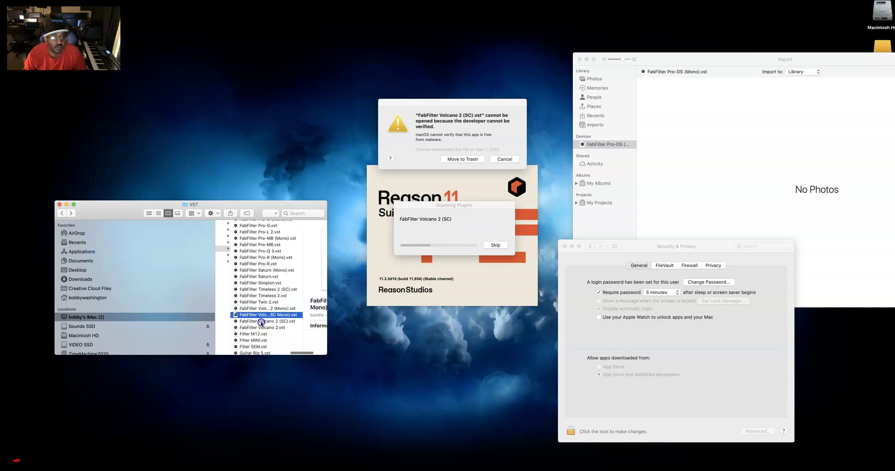
pyautogui.click(260, 322)
pyautogui.hscroll(-3, 260, 323)
pyautogui.rightClick(254, 324)
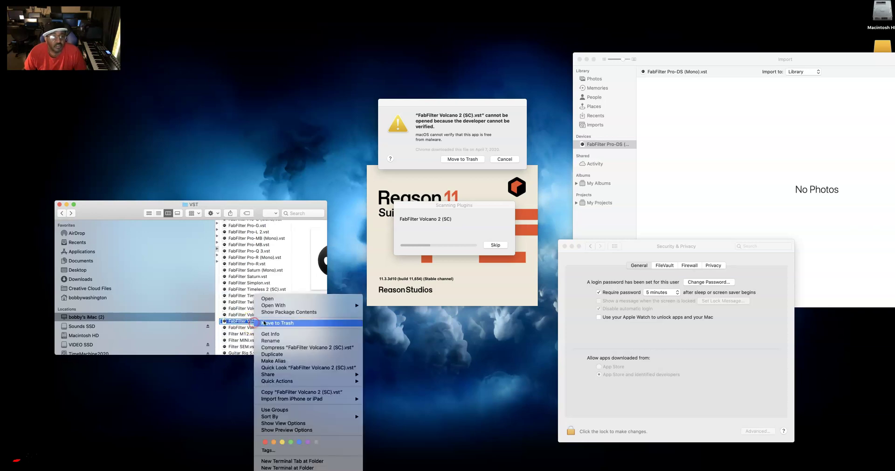
pyautogui.moveTo(269, 306)
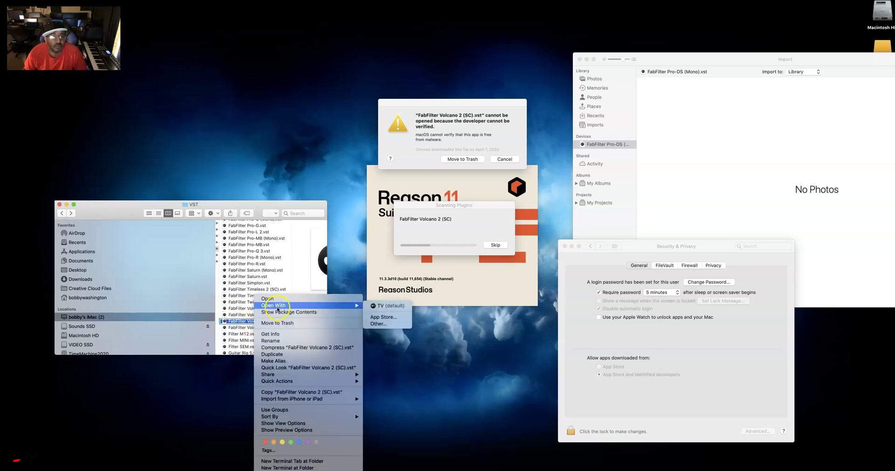
pyautogui.click(379, 324)
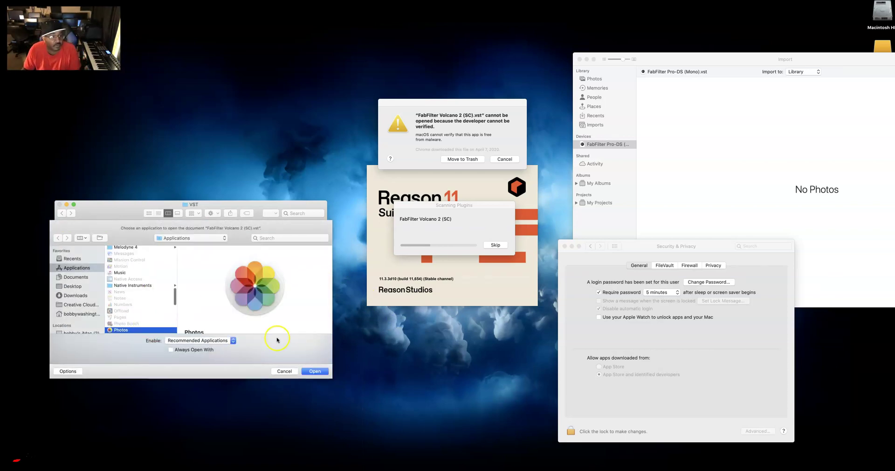
pyautogui.click(315, 371)
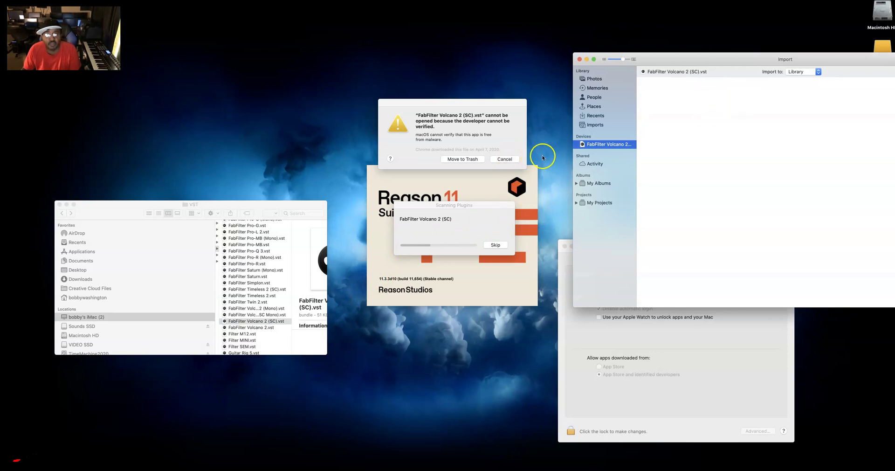
# Dismiss the FabFilter Volcano 2 (SC).vst warning without trashing the file, then allow the blocked plug-in in Security & Privacy and confirm opening it.
pyautogui.click(504, 159)
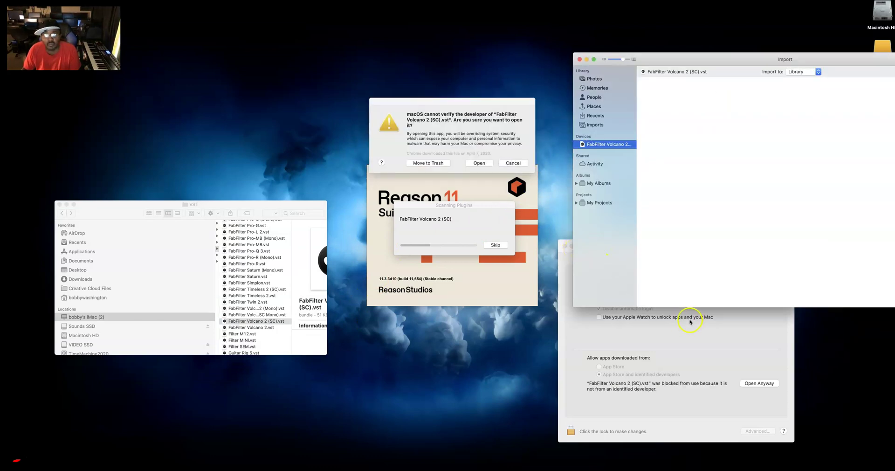
pyautogui.click(758, 384)
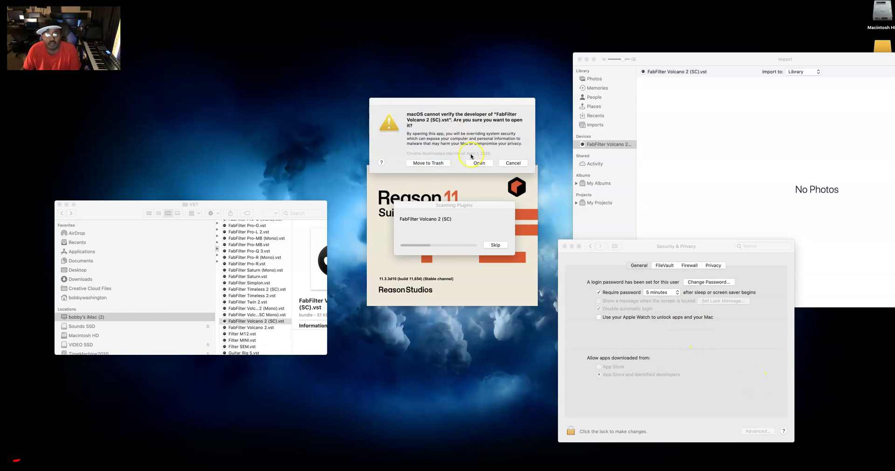
pyautogui.click(479, 164)
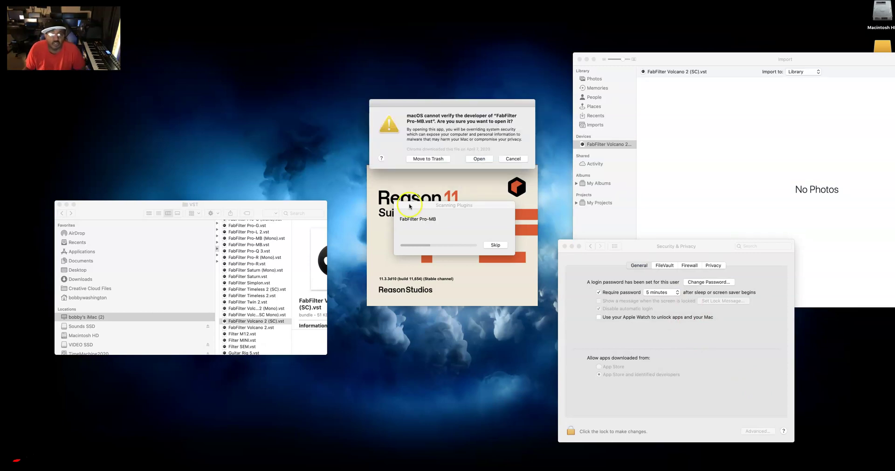
# Confirm opening the unverified FabFilter Pro-MB.vst and FabFilter Pro-G.vst plug-ins.
pyautogui.click(456, 164)
pyautogui.click(482, 159)
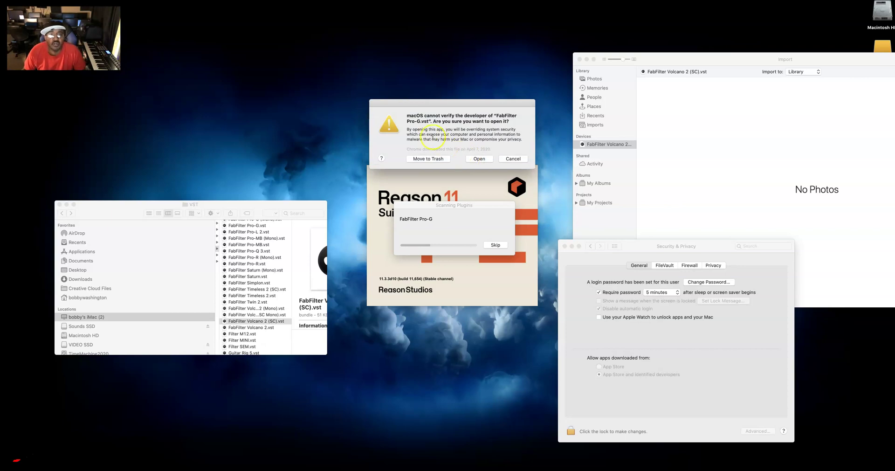
pyautogui.click(479, 159)
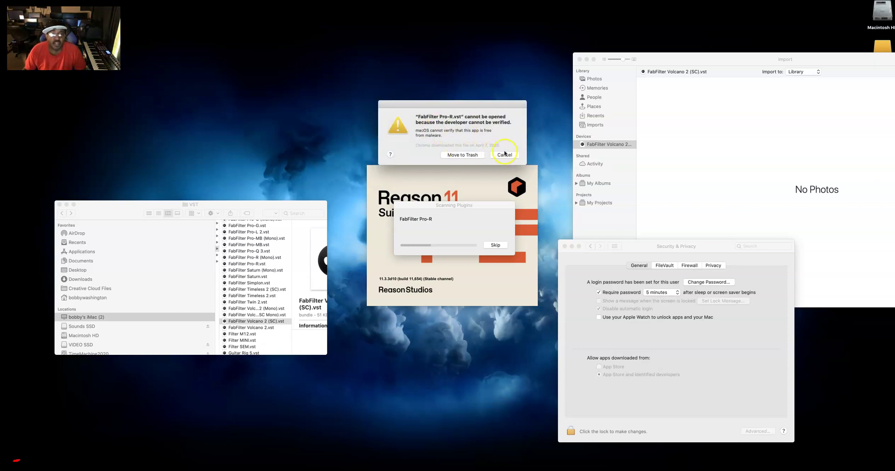
# Find FabFilter Pro-R.vst in the VST folder in Finder and open it with the Photos application.
pyautogui.scroll(-3, 256, 296)
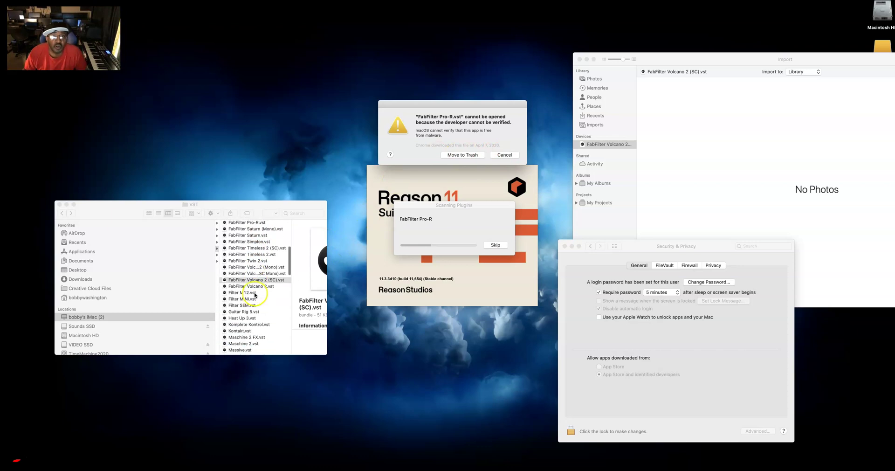
pyautogui.scroll(-2, 255, 295)
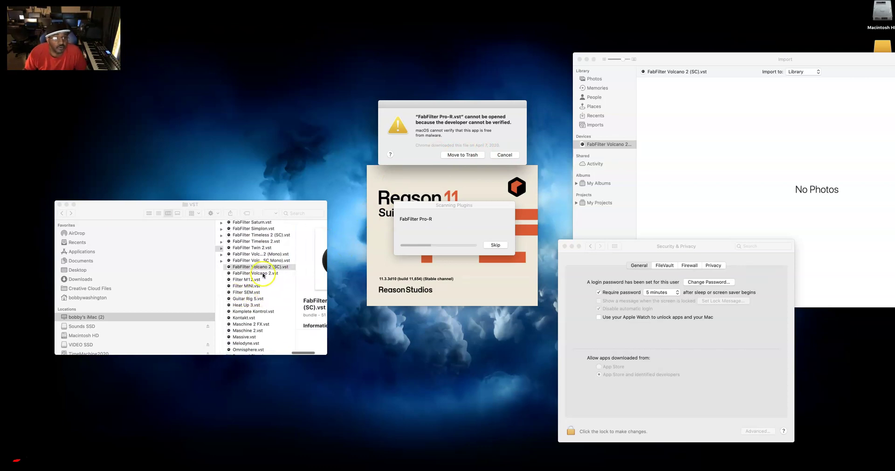
pyautogui.scroll(5, 264, 275)
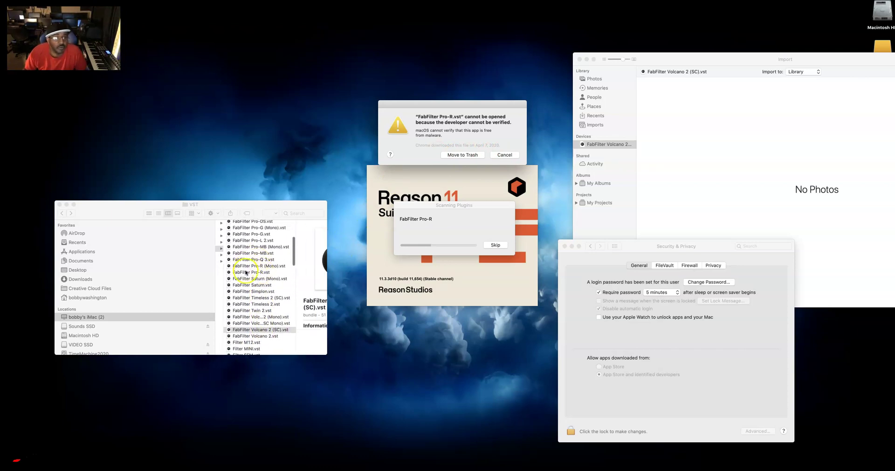
pyautogui.click(246, 272)
pyautogui.click(246, 273)
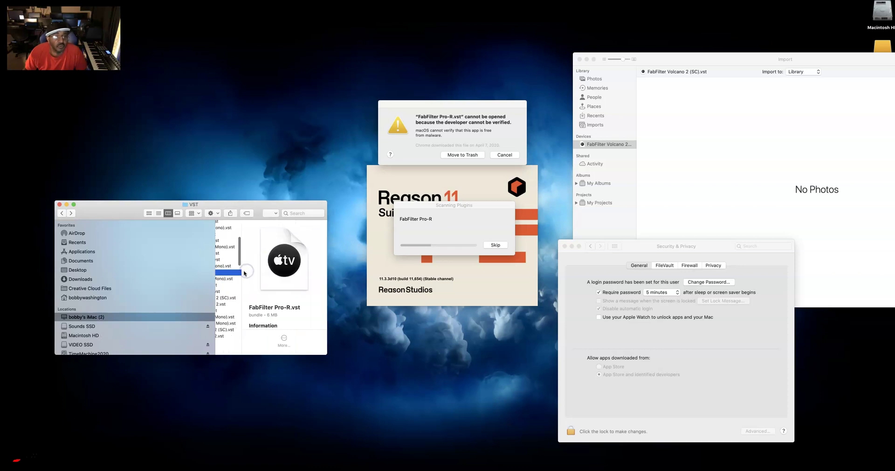
pyautogui.rightClick(248, 273)
pyautogui.moveTo(270, 282)
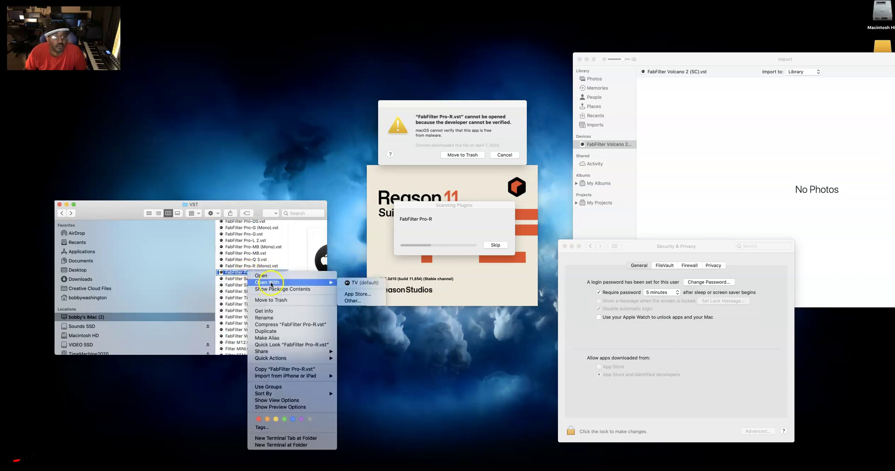
pyautogui.click(362, 299)
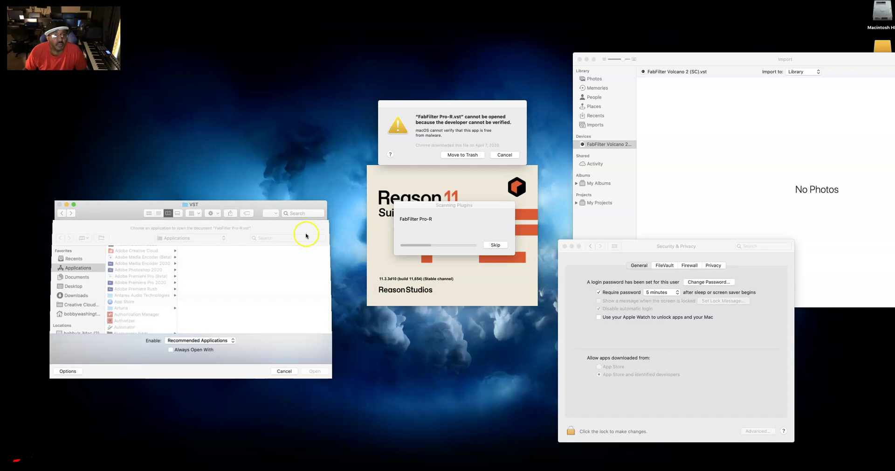
pyautogui.scroll(-10, 153, 280)
pyautogui.scroll(-5, 154, 280)
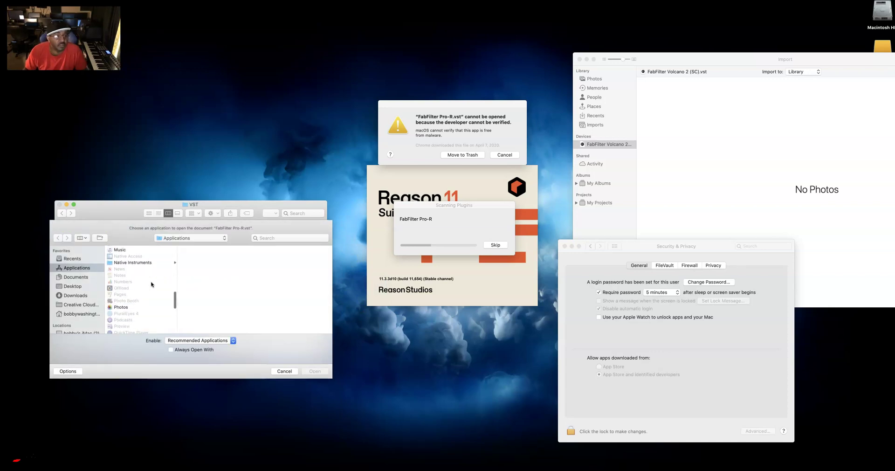
pyautogui.click(129, 275)
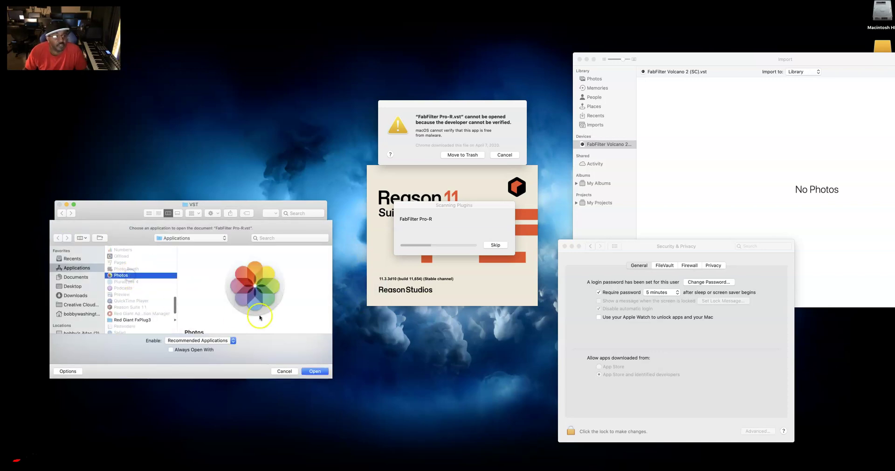
pyautogui.click(315, 371)
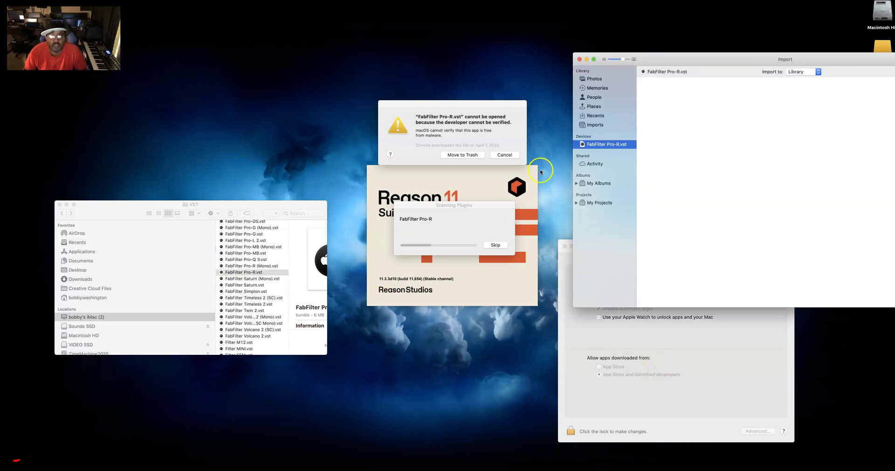
# Dismiss the Pro-R.vst warning without trashing it, allow it in Security & Privacy, and confirm opening FabFilter Pro-R.vst and FabFilter Pro-C 2.vst.
pyautogui.click(505, 155)
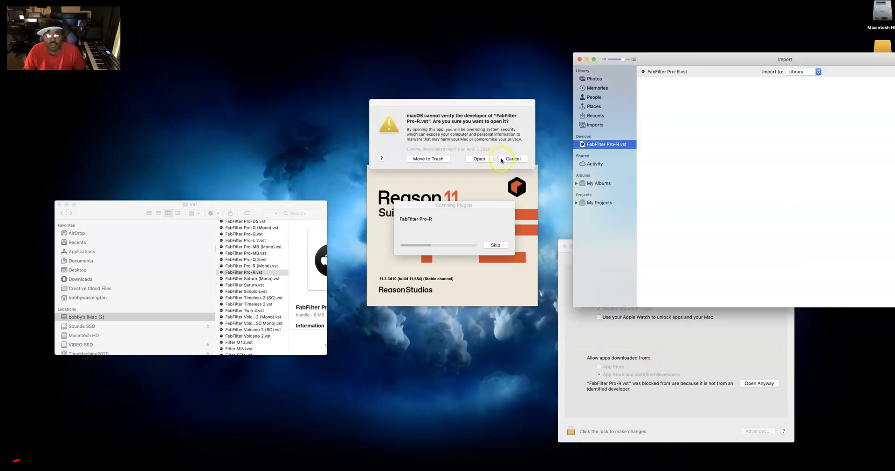
pyautogui.click(765, 385)
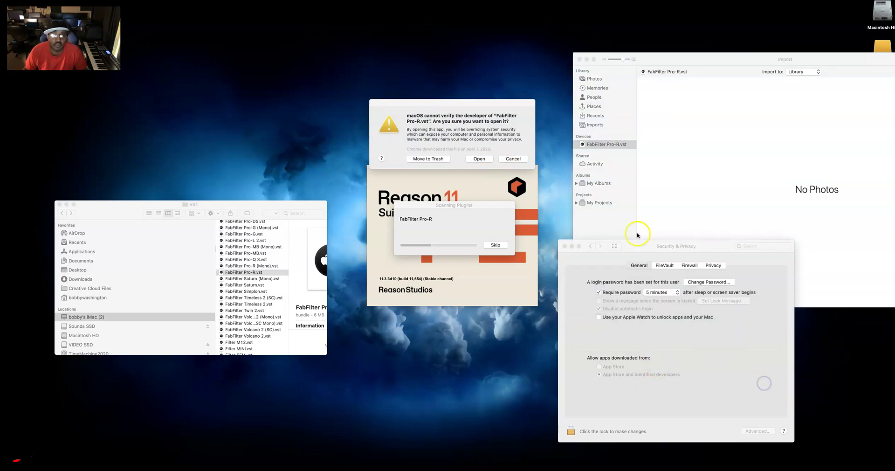
pyautogui.click(482, 160)
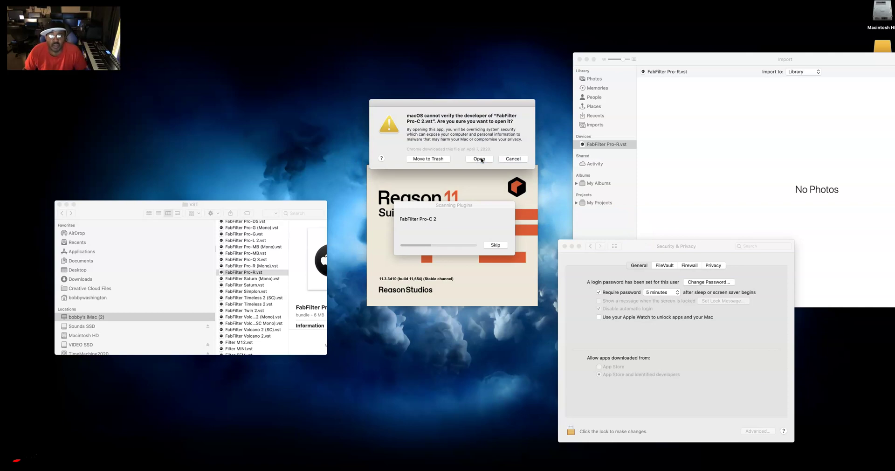
pyautogui.click(482, 160)
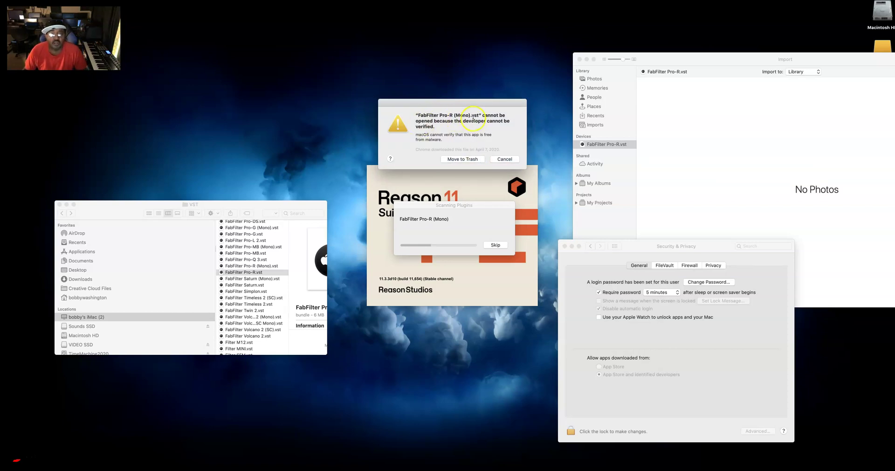
# Open FabFilter Pro-R (Mono).vst from the VST folder in Finder with the Photos application.
pyautogui.click(260, 270)
pyautogui.click(259, 268)
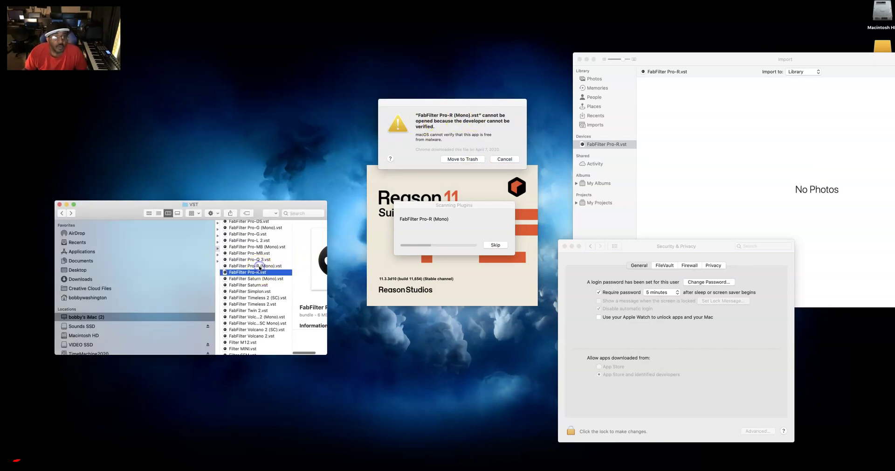
pyautogui.rightClick(250, 267)
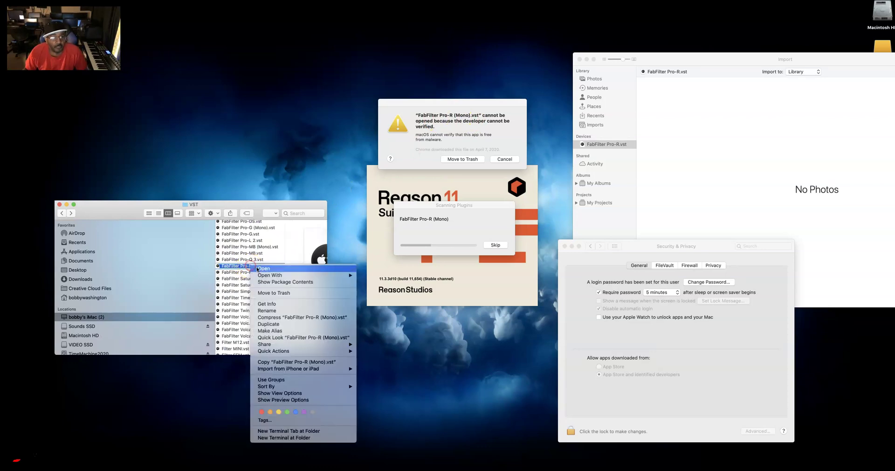
pyautogui.moveTo(326, 275)
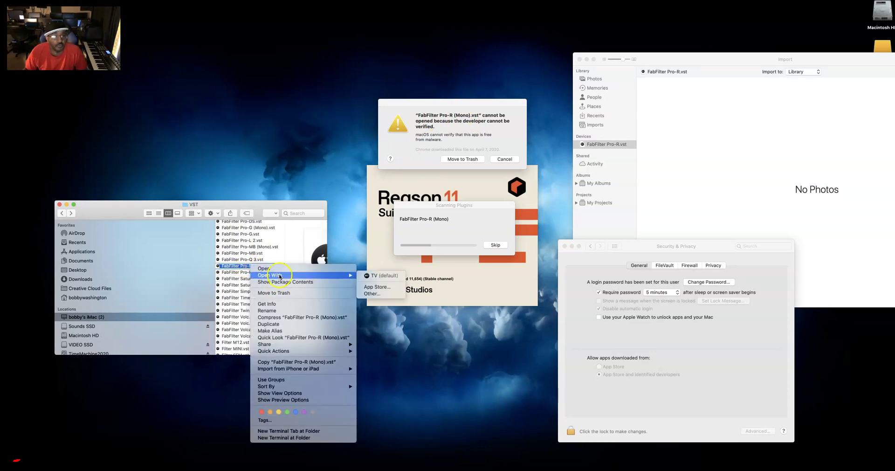
pyautogui.click(373, 294)
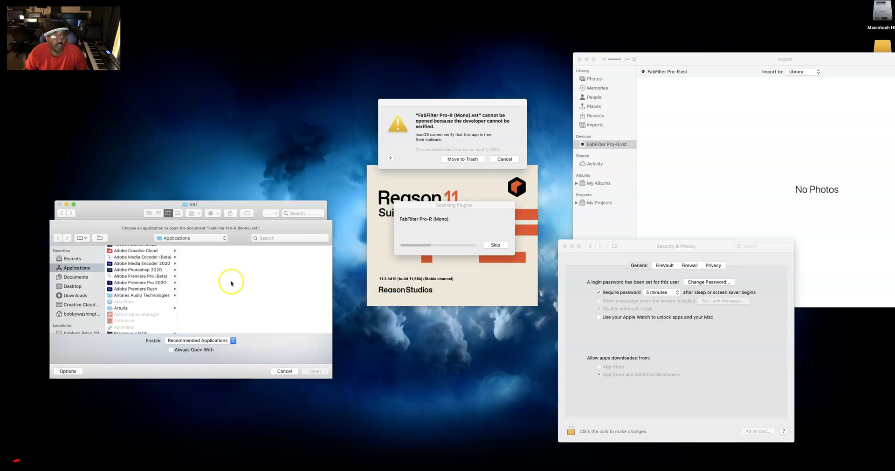
pyautogui.scroll(-3, 150, 300)
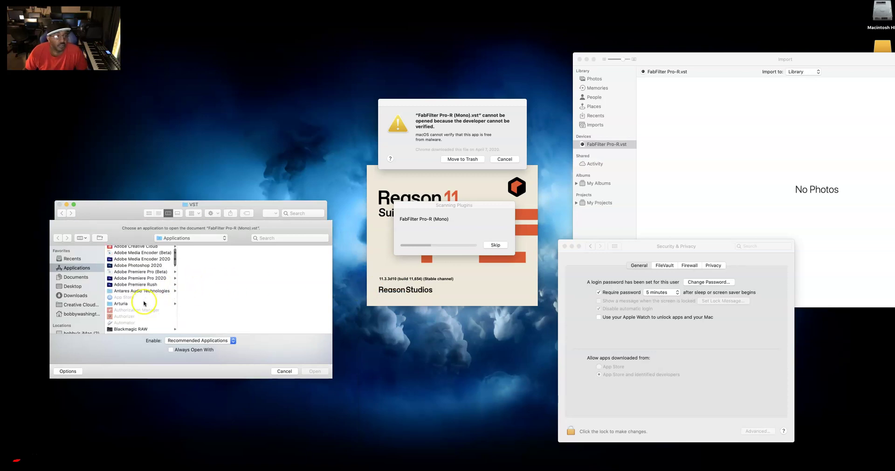
pyautogui.write('photos')
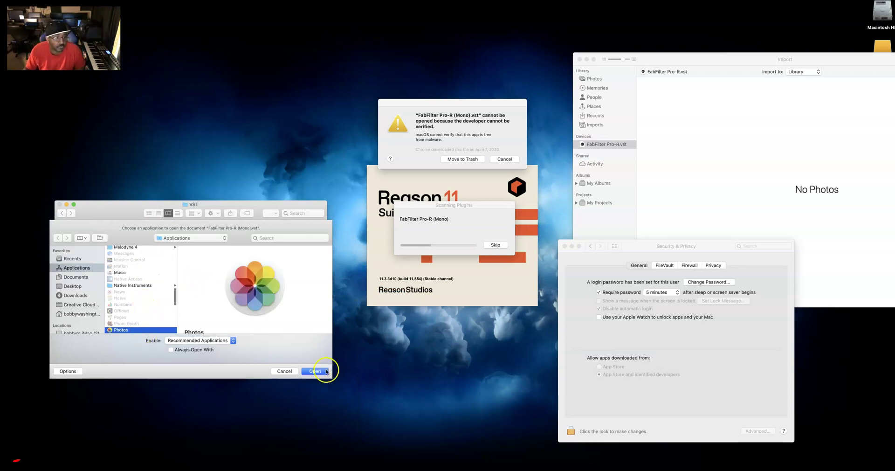
pyautogui.click(316, 371)
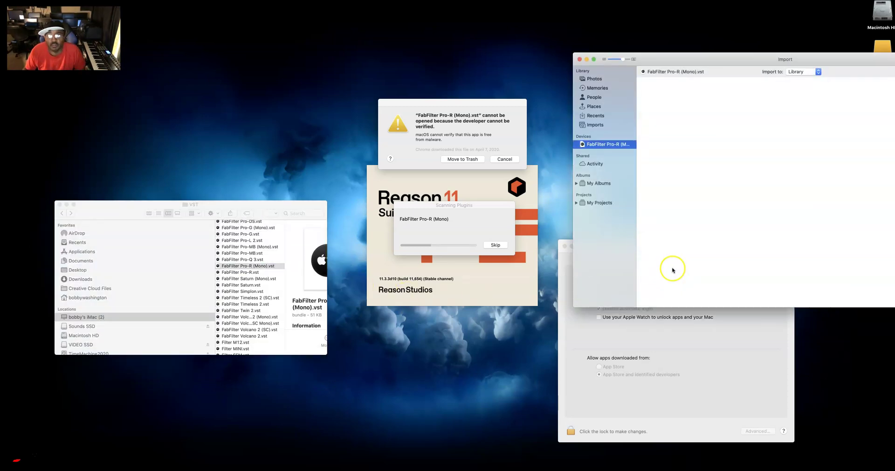
# Dismiss the FabFilter Pro-R (Mono).vst warning without trashing the file, then allow the plug-in in Security & Privacy and confirm opening it.
pyautogui.click(505, 159)
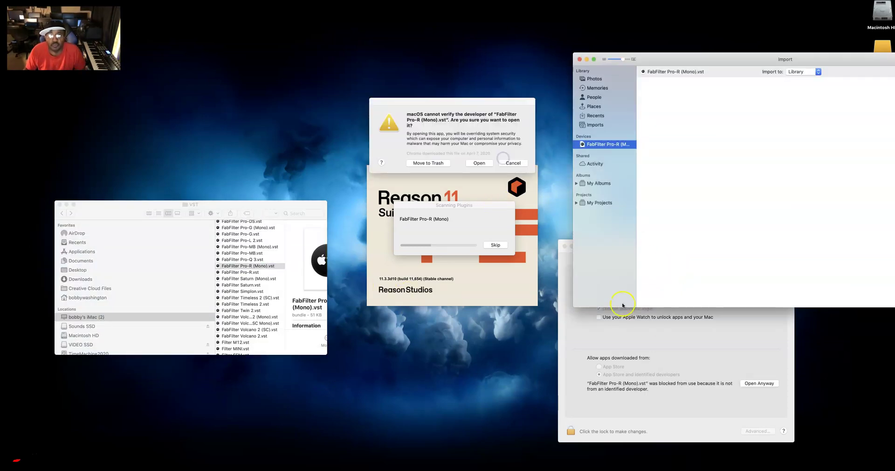
pyautogui.click(755, 385)
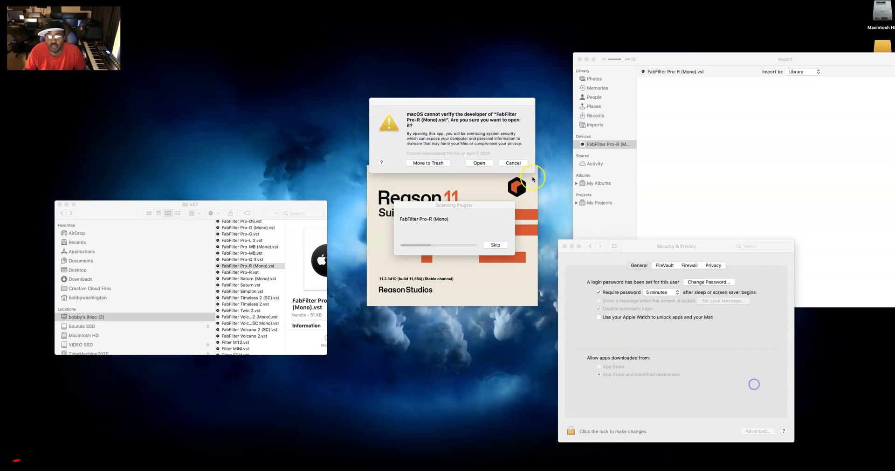
pyautogui.click(480, 163)
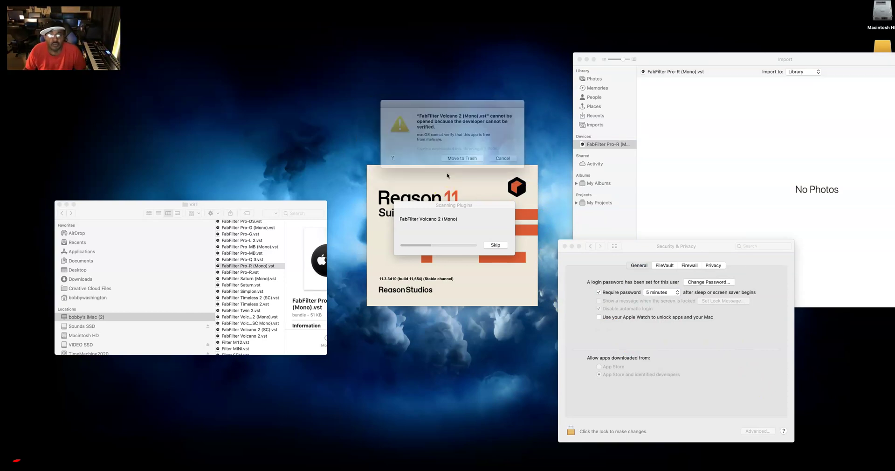
# Find FabFilter Volcano 2 (Mono).vst in the VST folder in Finder and open it with the Photos application.
pyautogui.scroll(-3, 257, 303)
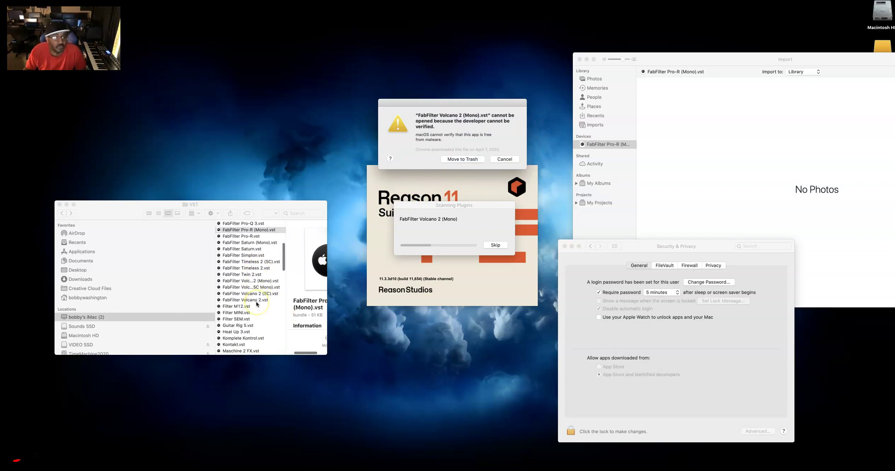
pyautogui.click(253, 280)
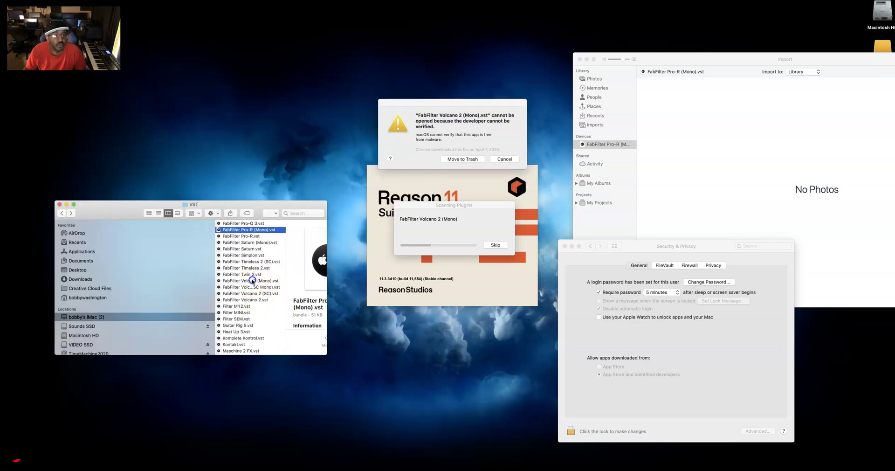
pyautogui.click(252, 280)
pyautogui.rightClick(231, 281)
pyautogui.moveTo(254, 292)
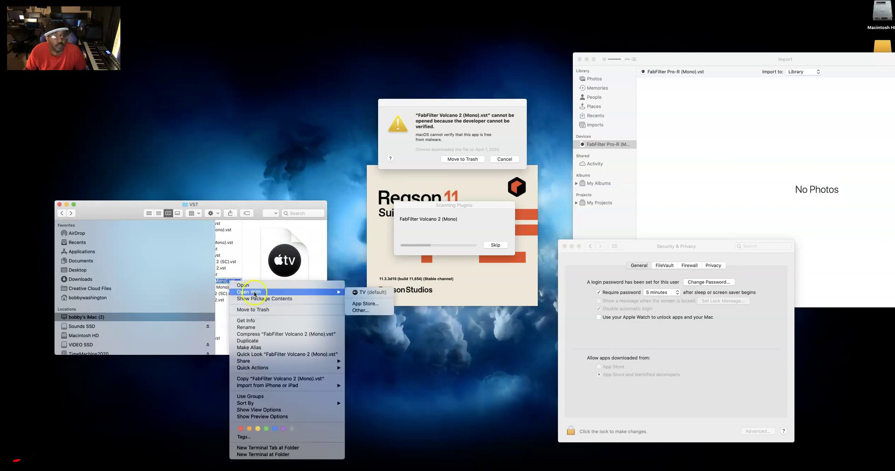
pyautogui.click(361, 310)
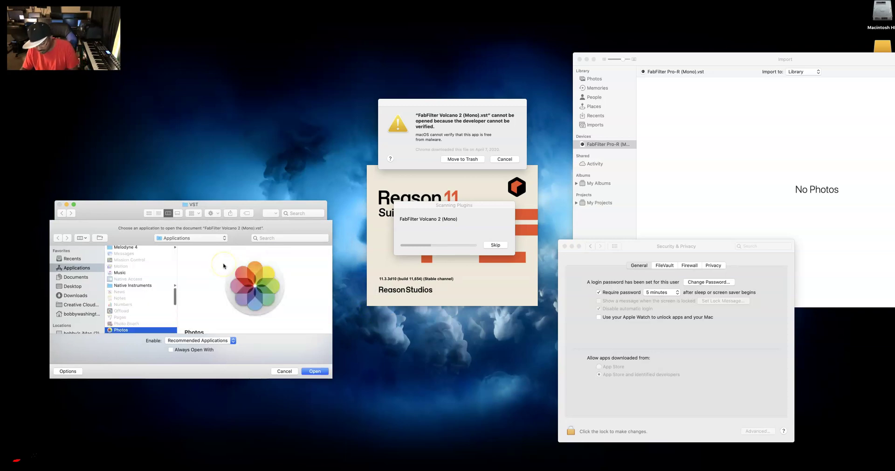
pyautogui.click(315, 372)
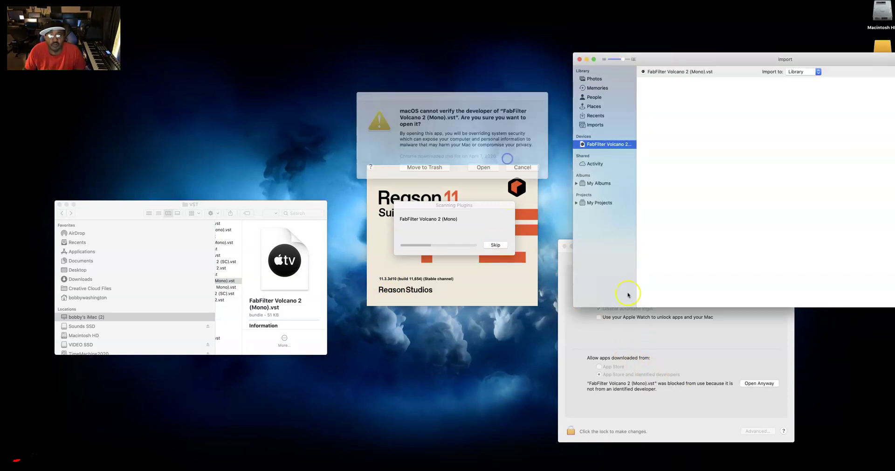
# Allow the blocked FabFilter Volcano 2 (Mono).vst in Security & Privacy and confirm opening it so the plug-in scan continues.
pyautogui.click(760, 384)
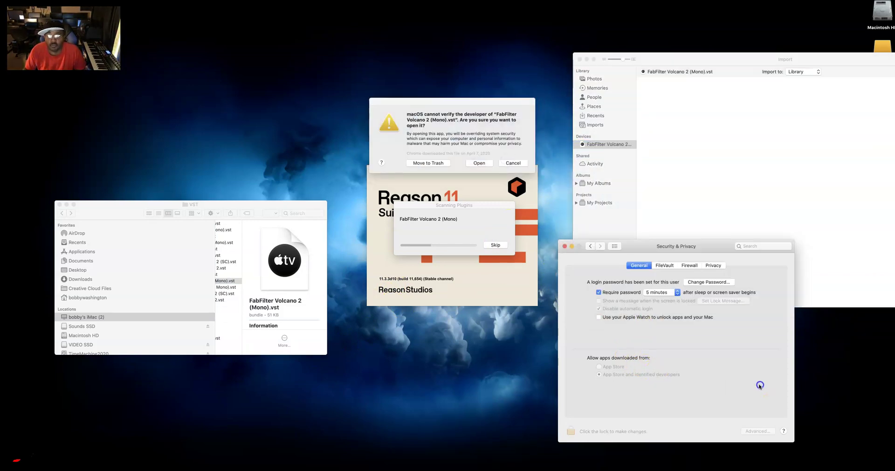
pyautogui.click(481, 163)
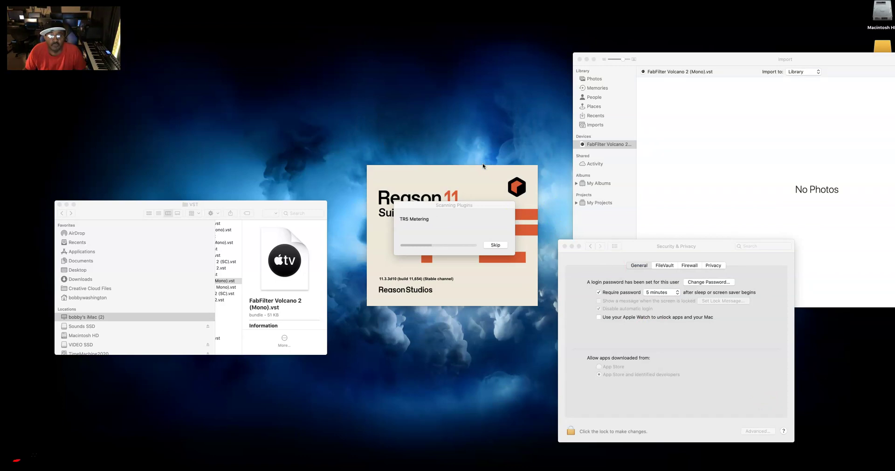
pyautogui.click(463, 161)
pyautogui.click(476, 157)
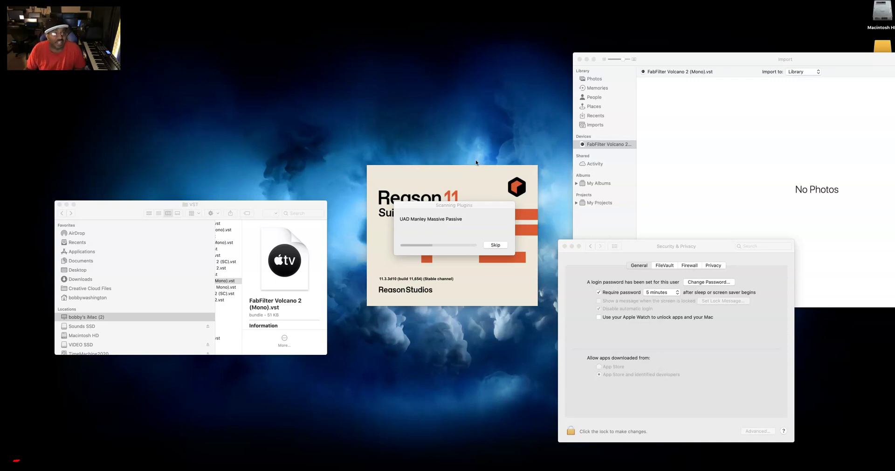
pyautogui.click(468, 174)
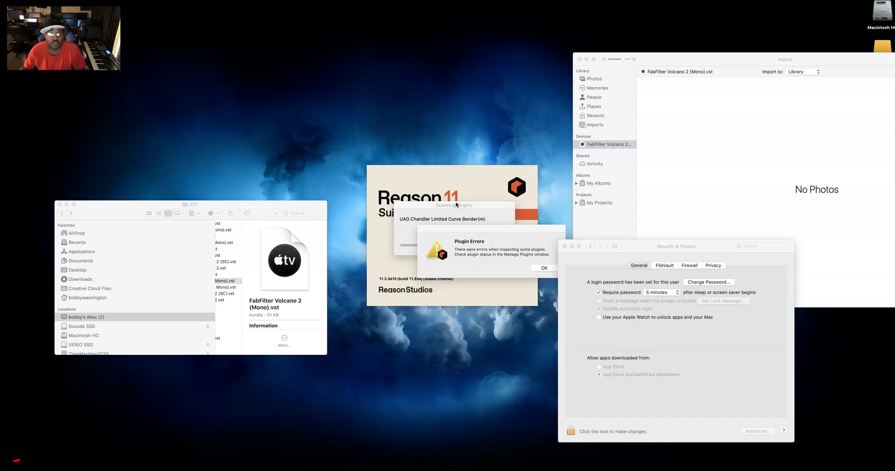
# Acknowledge the Plugin Errors message so that Reason finishes loading, and look through the devices in the rack.
pyautogui.click(466, 242)
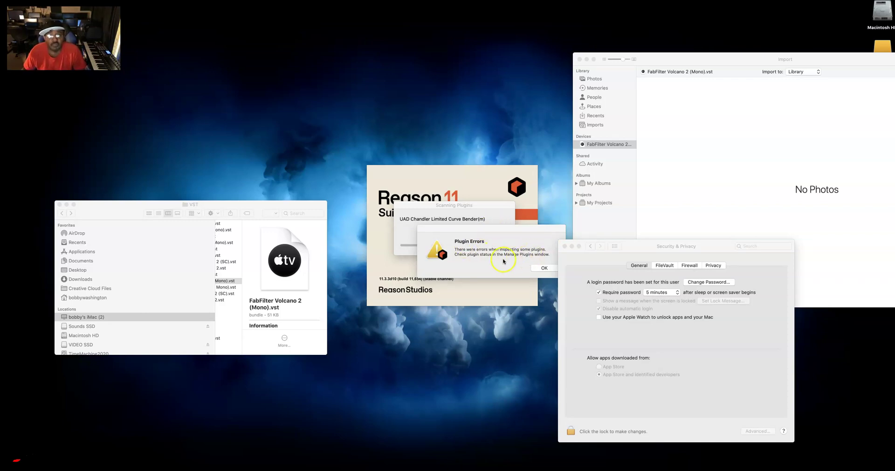
pyautogui.click(545, 268)
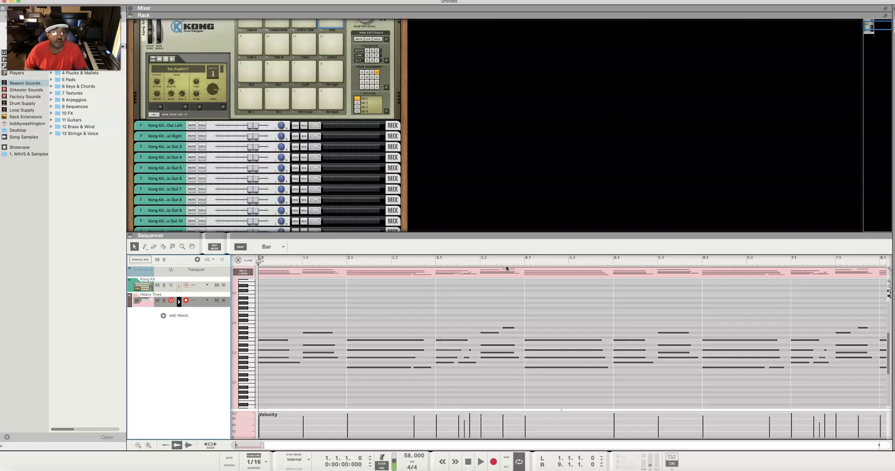
pyautogui.scroll(-5, 337, 144)
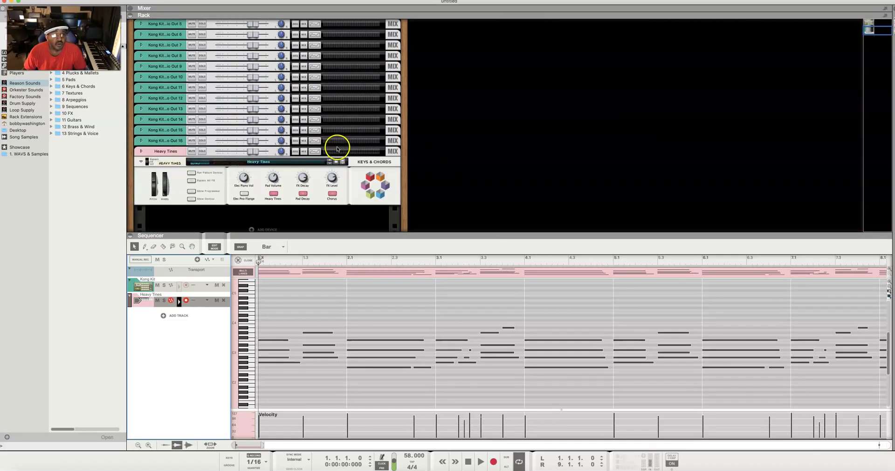
# Add a Spectrasonics Omnisphere instrument below Heavy Tines in the rack and open its plug-in window.
pyautogui.rightClick(269, 186)
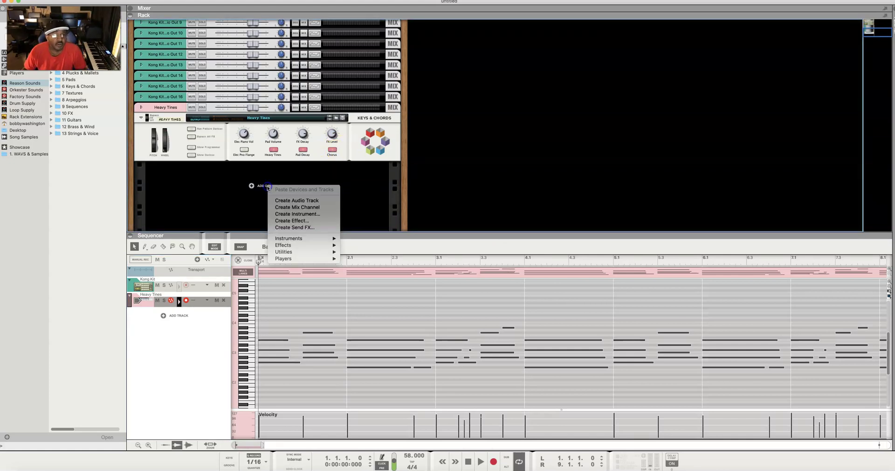
pyautogui.moveTo(292, 238)
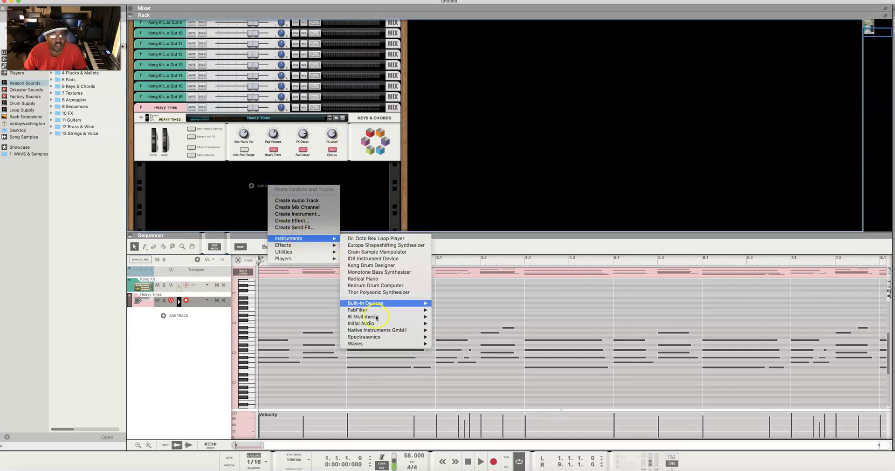
pyautogui.moveTo(376, 339)
pyautogui.click(451, 336)
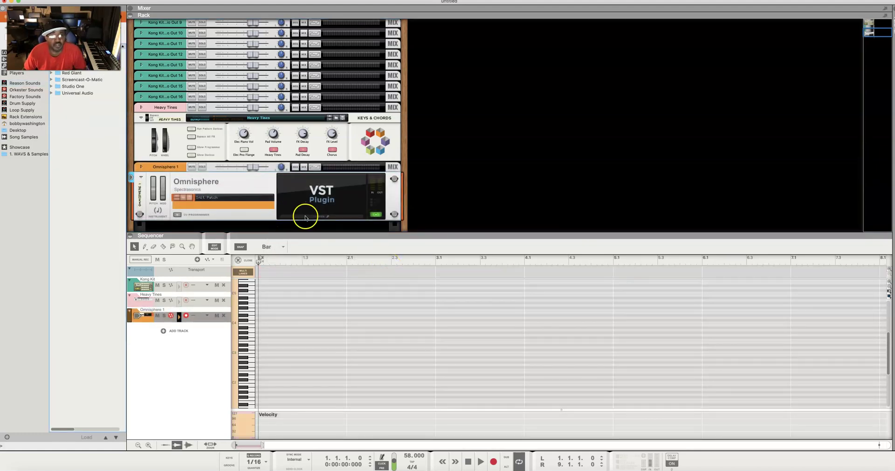
pyautogui.click(321, 217)
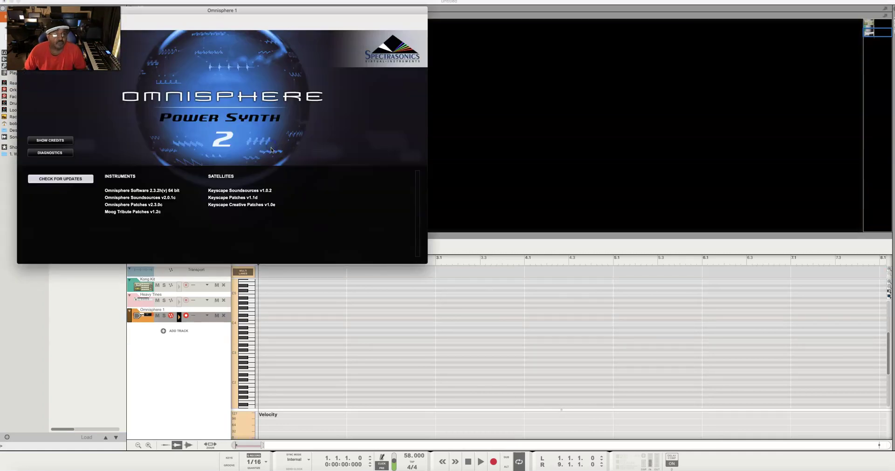
# Load the BDUBB RHODES WAH patch from Omnisphere's User library, try it out and close the plug-in window.
pyautogui.click(49, 78)
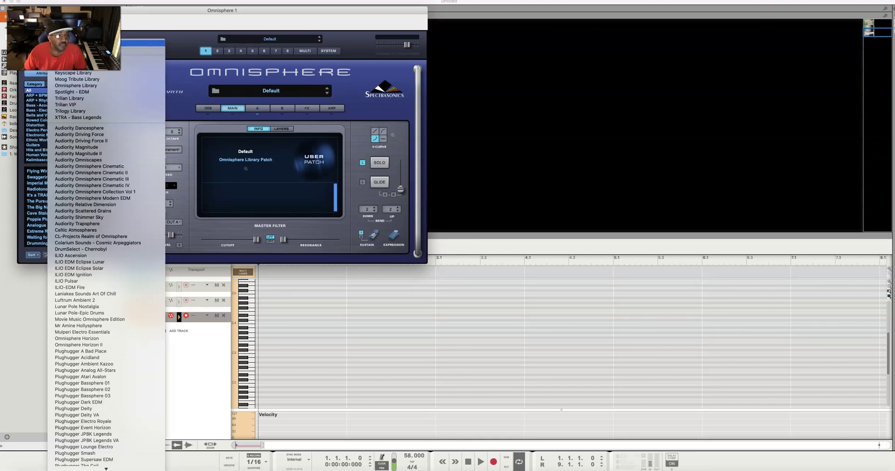
pyautogui.scroll(-10, 61, 252)
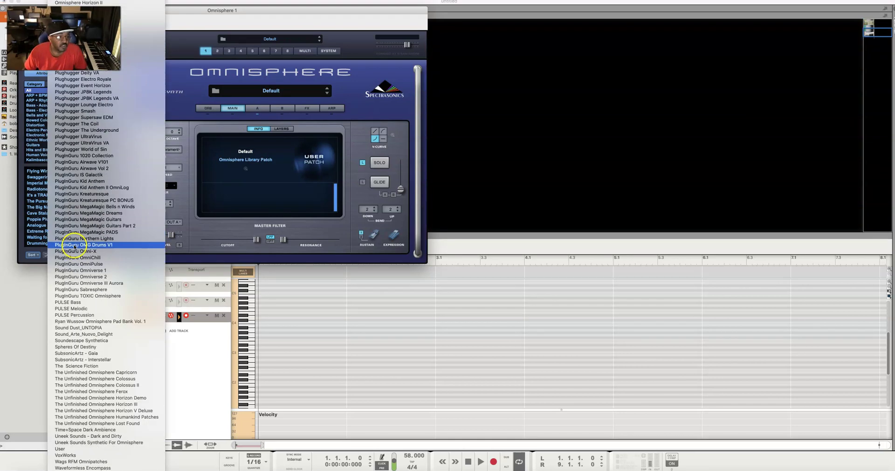
pyautogui.click(56, 449)
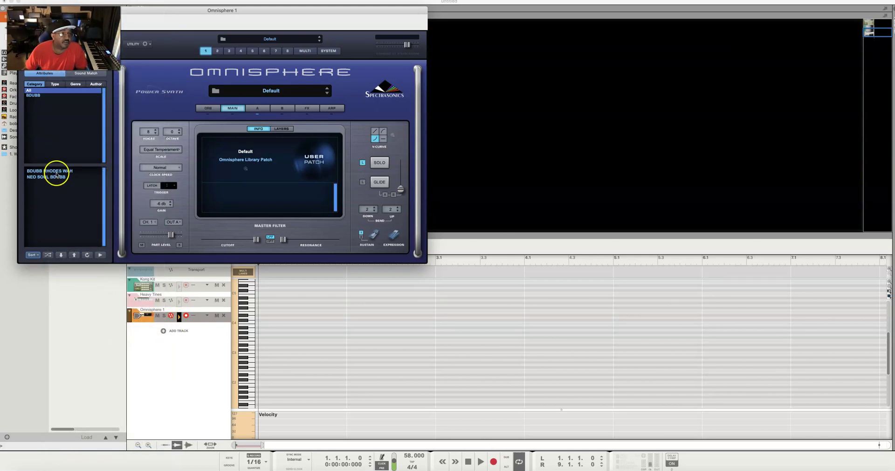
pyautogui.click(57, 173)
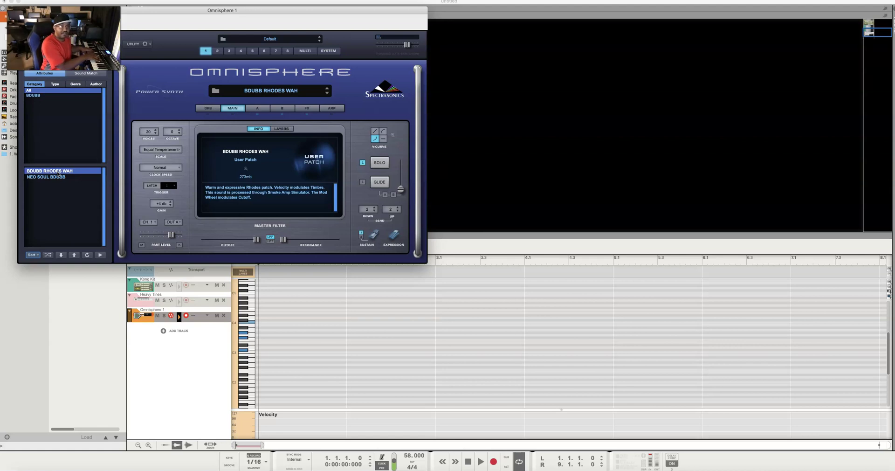
pyautogui.click(76, 125)
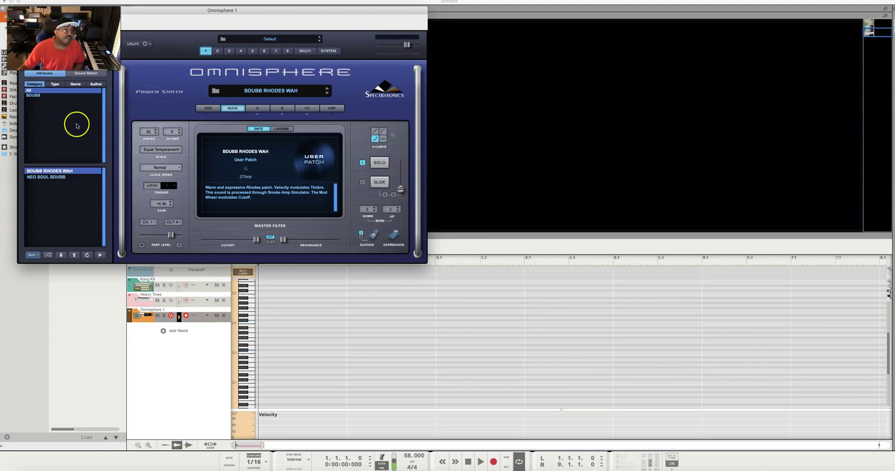
pyautogui.click(22, 9)
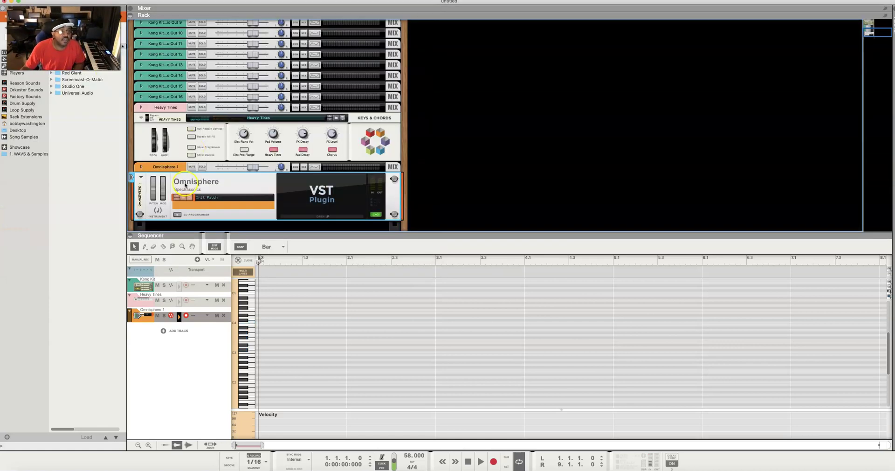
# Add a FabFilter Micro effect below the Omnisphere device in the rack.
pyautogui.click(44, 167)
pyautogui.scroll(-3, 179, 156)
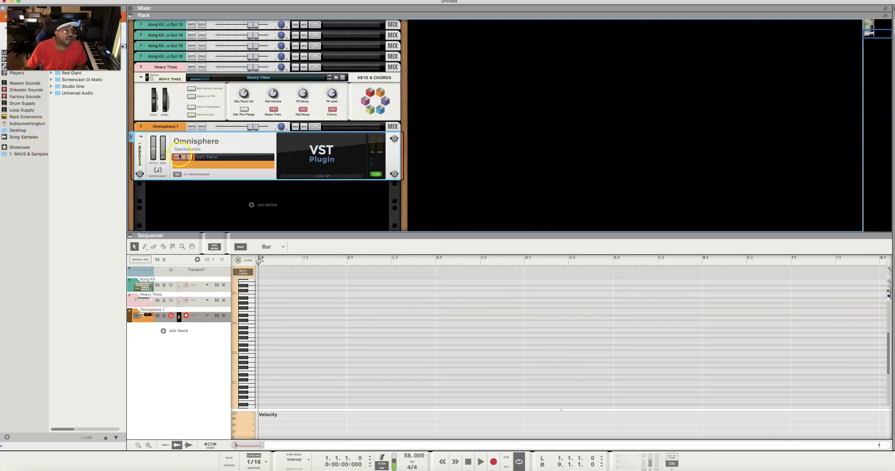
pyautogui.scroll(2, 154, 136)
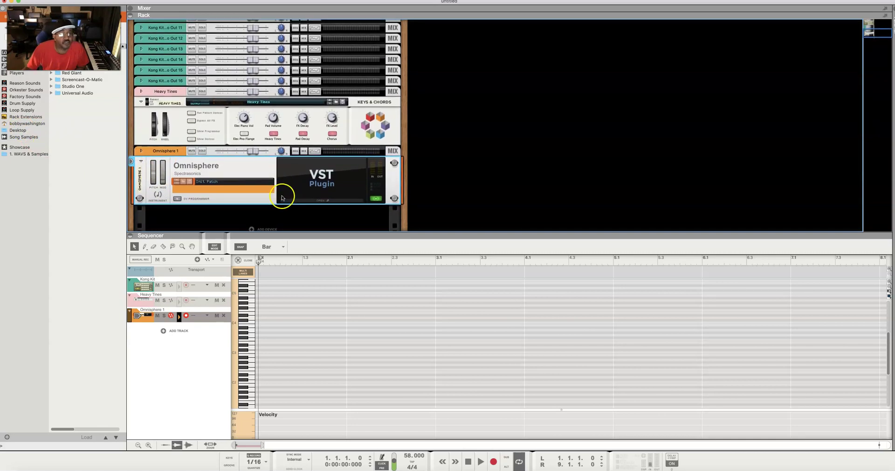
pyautogui.scroll(-2, 269, 206)
pyautogui.rightClick(268, 215)
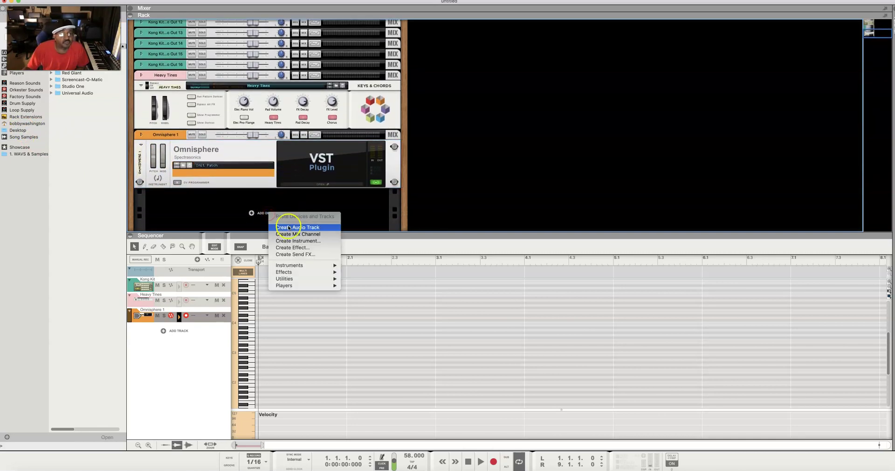
pyautogui.moveTo(295, 271)
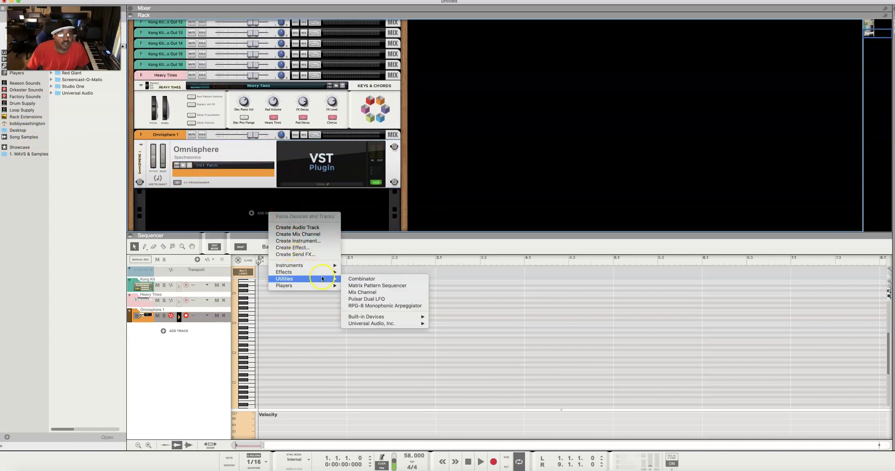
pyautogui.moveTo(373, 357)
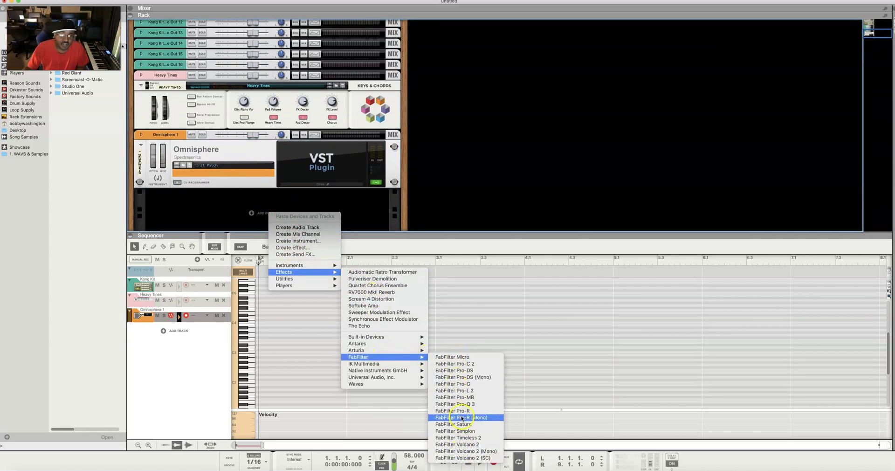
pyautogui.click(461, 358)
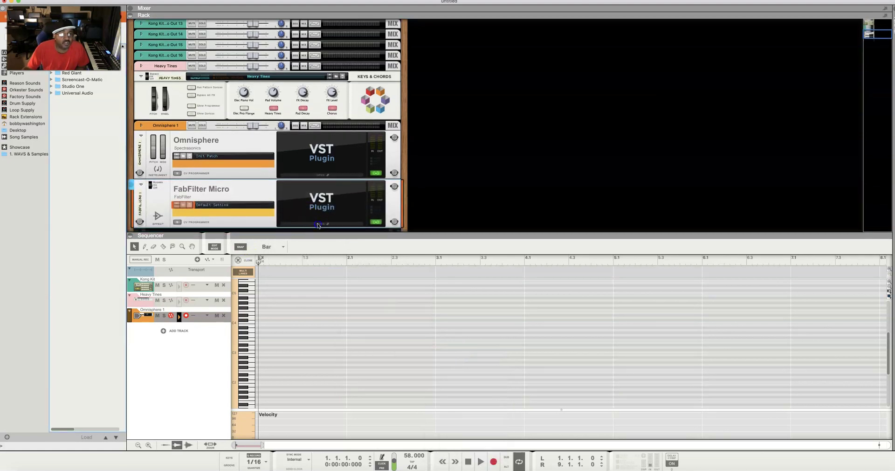
# Open the FabFilter Micro plug-in window, nudge its filter point slightly and close the window.
pyautogui.click(309, 224)
pyautogui.moveTo(156, 83)
pyautogui.mouseDown()
pyautogui.moveTo(125, 80)
pyautogui.moveTo(158, 80)
pyautogui.mouseUp()
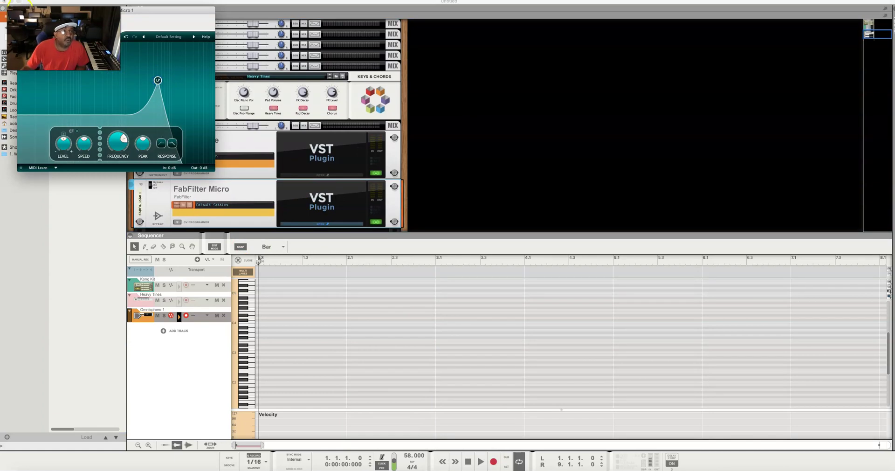
pyautogui.click(19, 4)
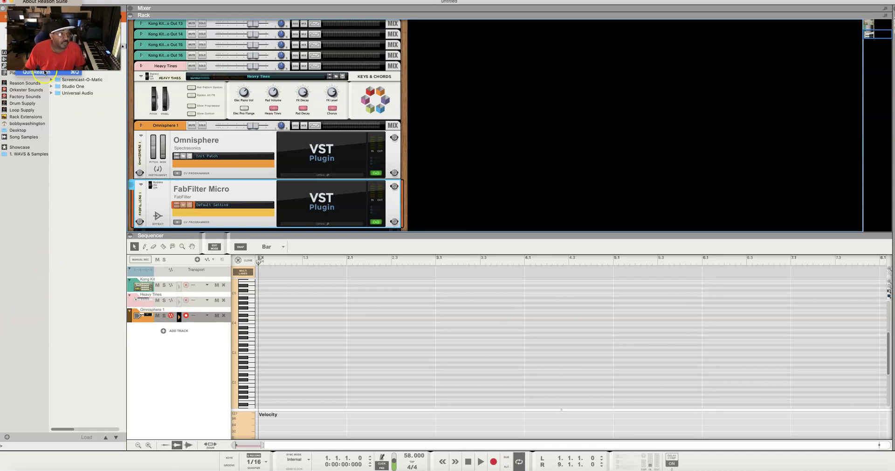
# Quit Reason without saving the untitled document, and close the Security & Privacy, VST folder and Photos import windows.
pyautogui.press('super+w')
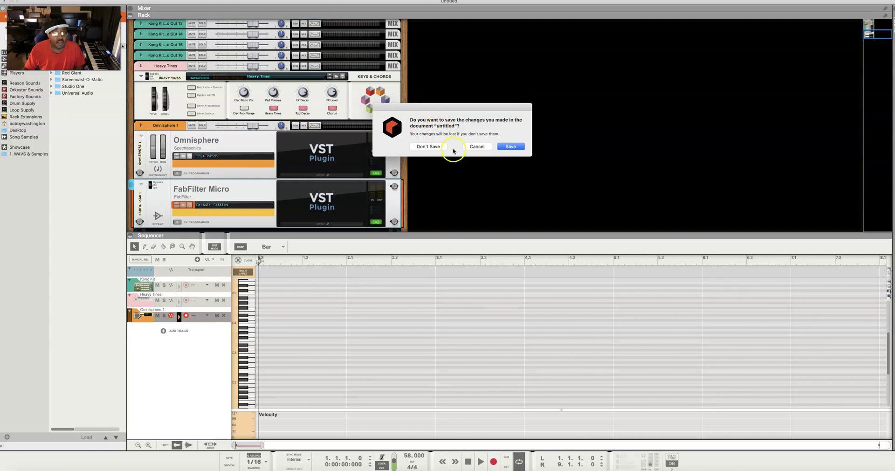
pyautogui.click(428, 146)
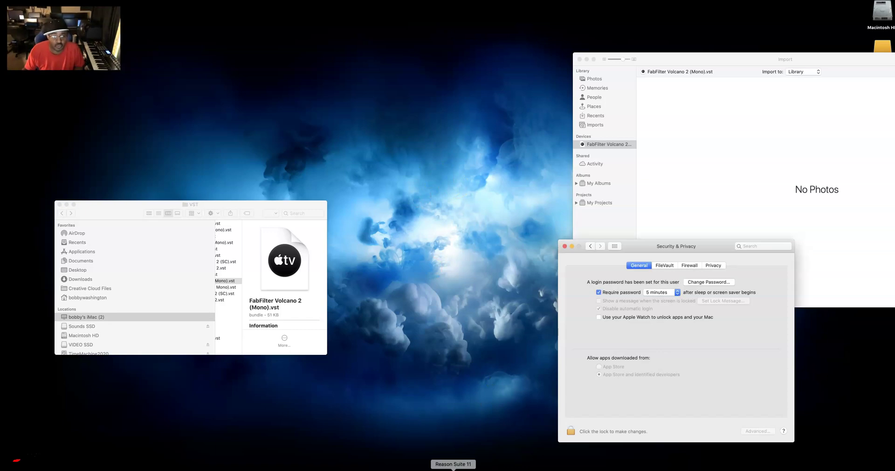
pyautogui.click(565, 246)
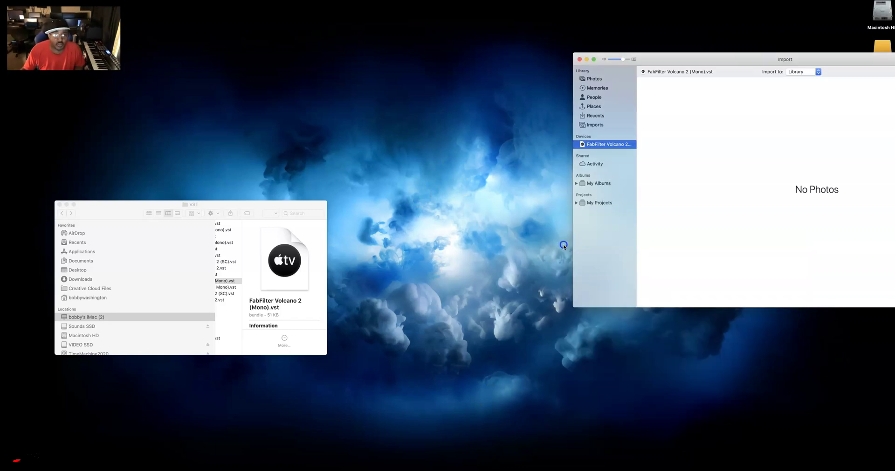
pyautogui.click(59, 204)
pyautogui.click(579, 60)
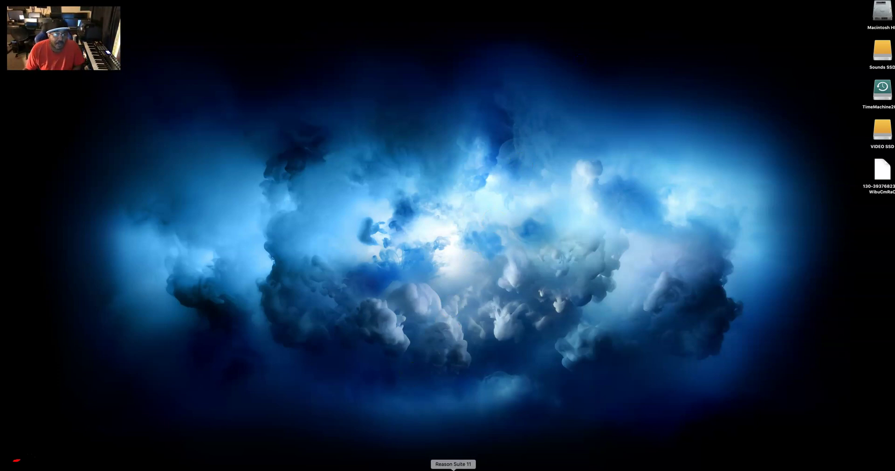
# Relaunch Reason Suite 11 and add a Spectrasonics Omnisphere instrument at the end of the rack.
pyautogui.click(472, 462)
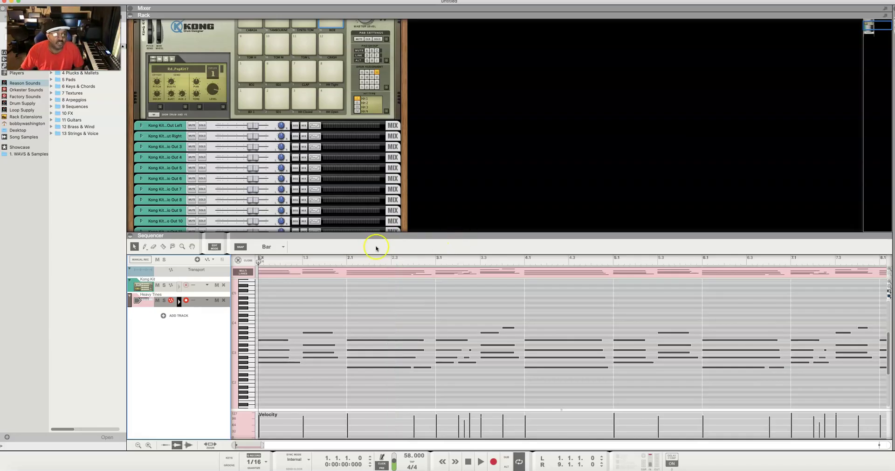
pyautogui.scroll(-10, 314, 198)
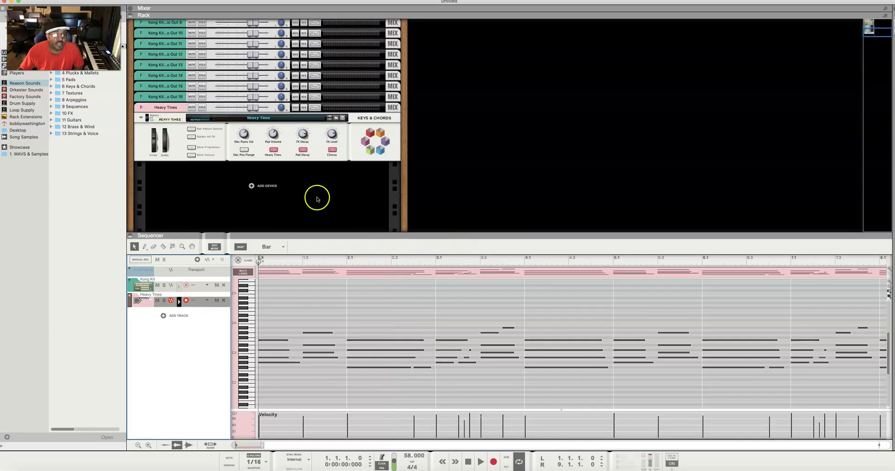
pyautogui.rightClick(274, 188)
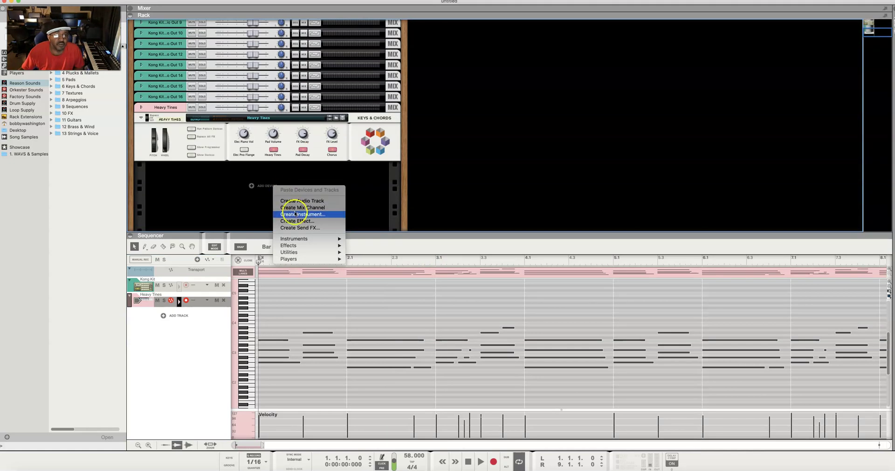
pyautogui.moveTo(298, 240)
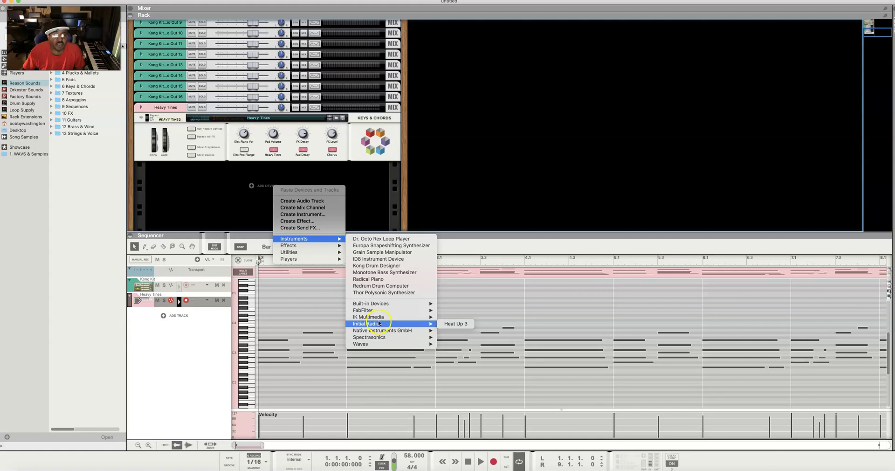
pyautogui.moveTo(381, 306)
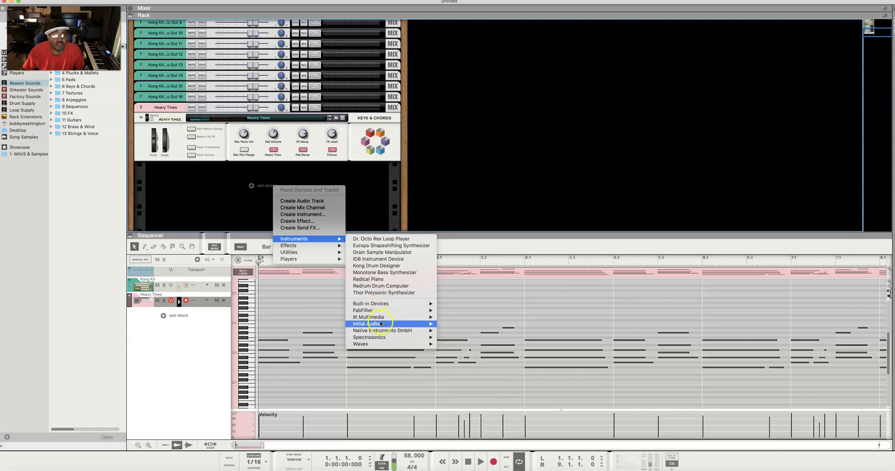
pyautogui.moveTo(382, 338)
pyautogui.click(451, 336)
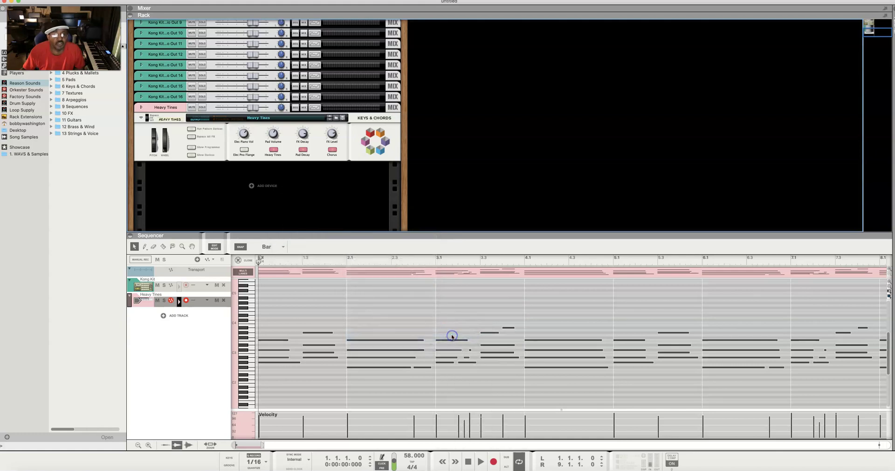